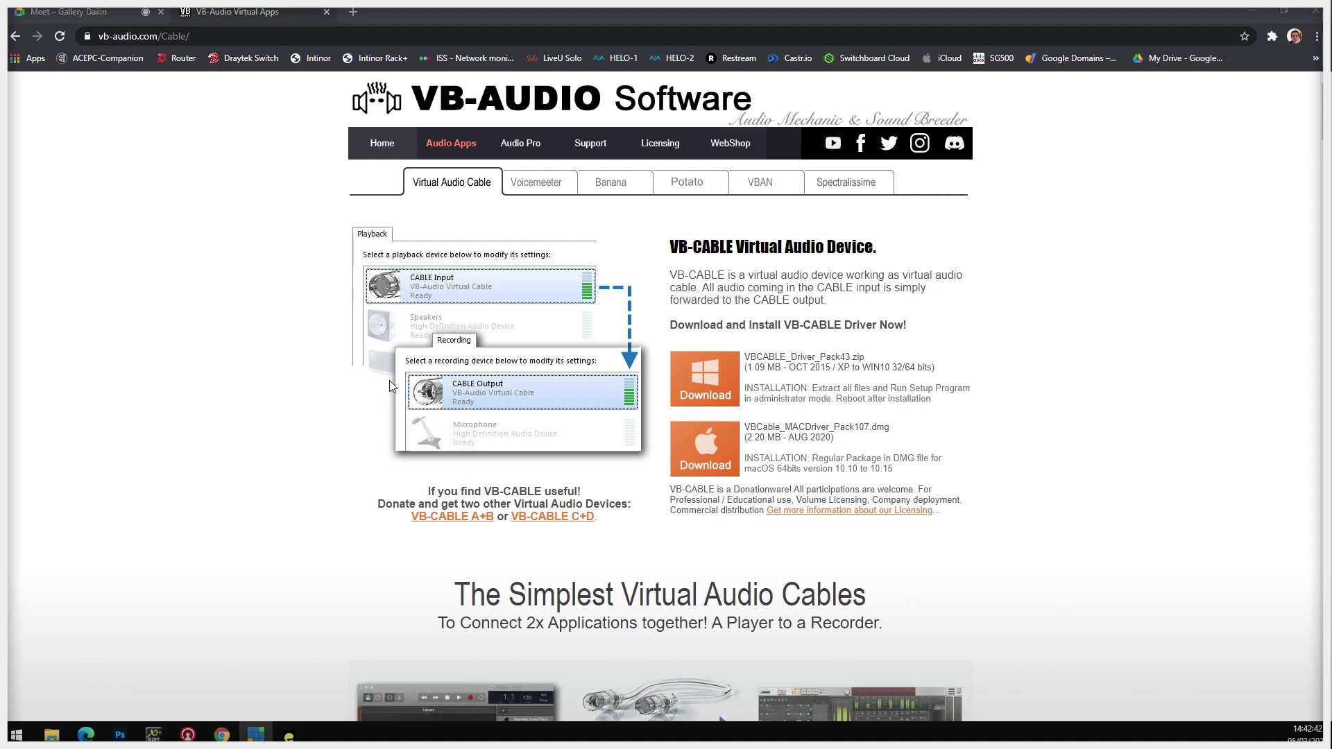
Scroll vb-audio.com/Cable down to the VB-Cables A+B and C+D donate section and back to the top
{"action": "scroll", "coordinate": [392, 386], "scroll_direction": "down", "scroll_amount": 12}
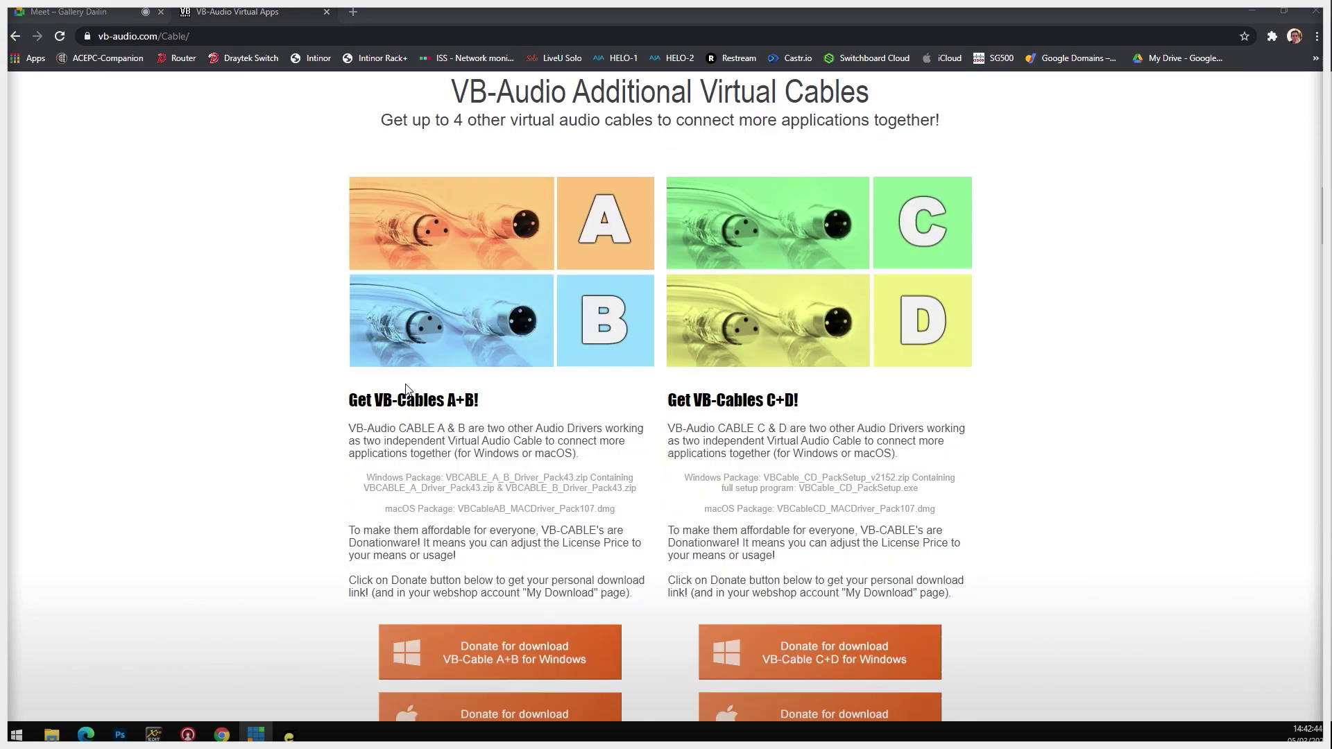
{"action": "scroll", "coordinate": [556, 273], "scroll_direction": "up", "scroll_amount": 3}
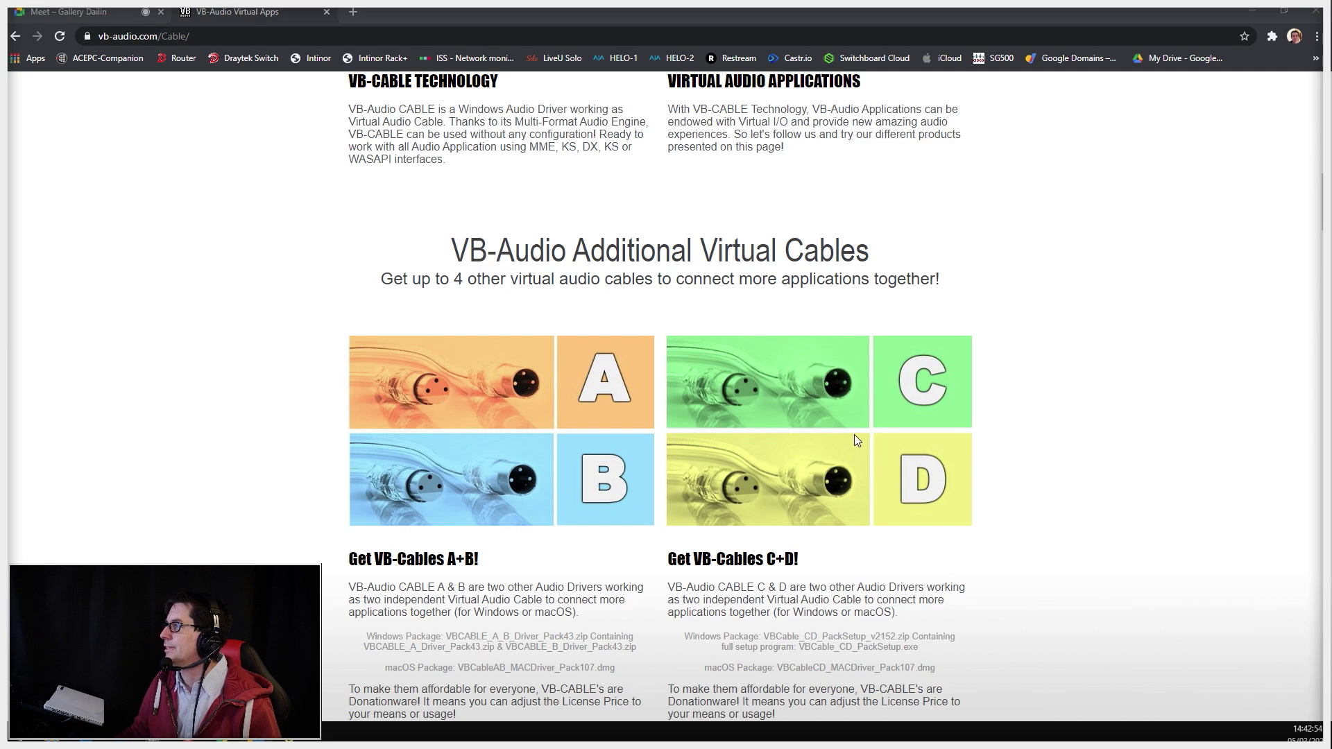
{"action": "scroll", "coordinate": [699, 423], "scroll_direction": "up", "scroll_amount": 15}
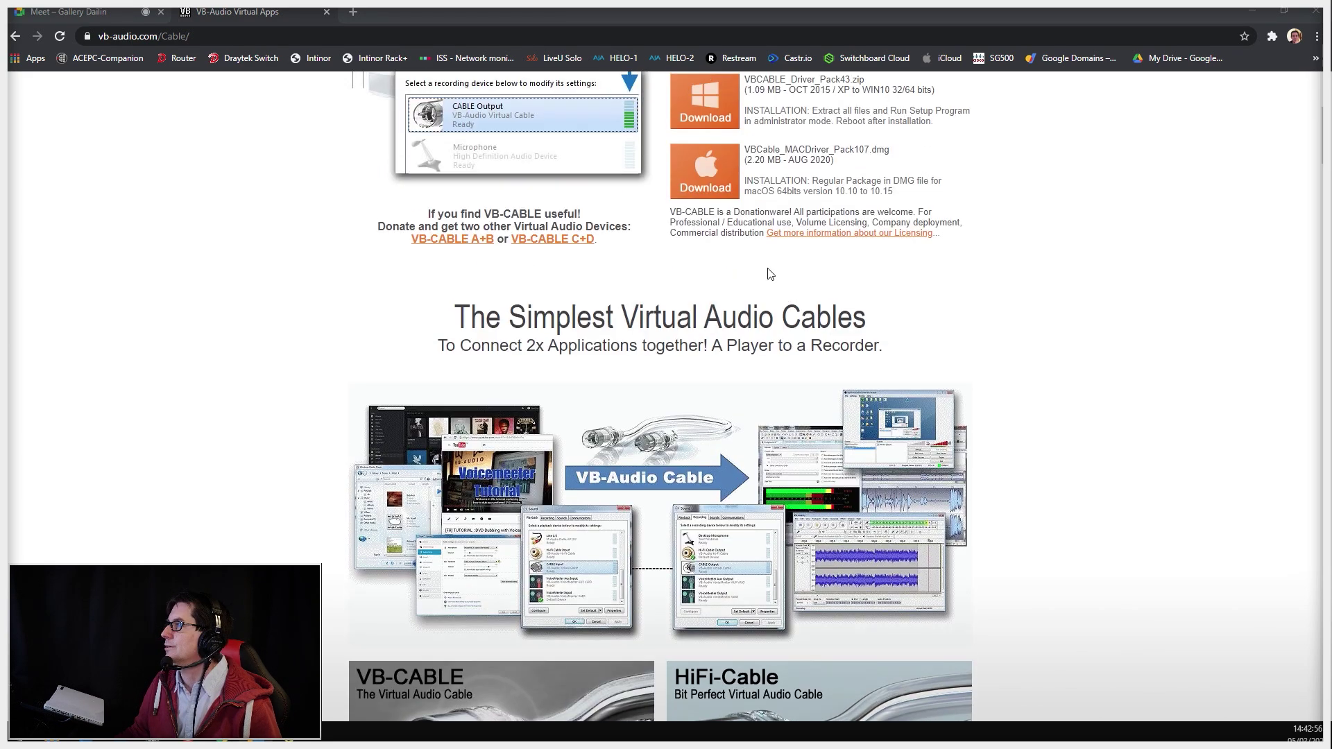
{"action": "scroll", "coordinate": [587, 450], "scroll_direction": "down", "scroll_amount": 15}
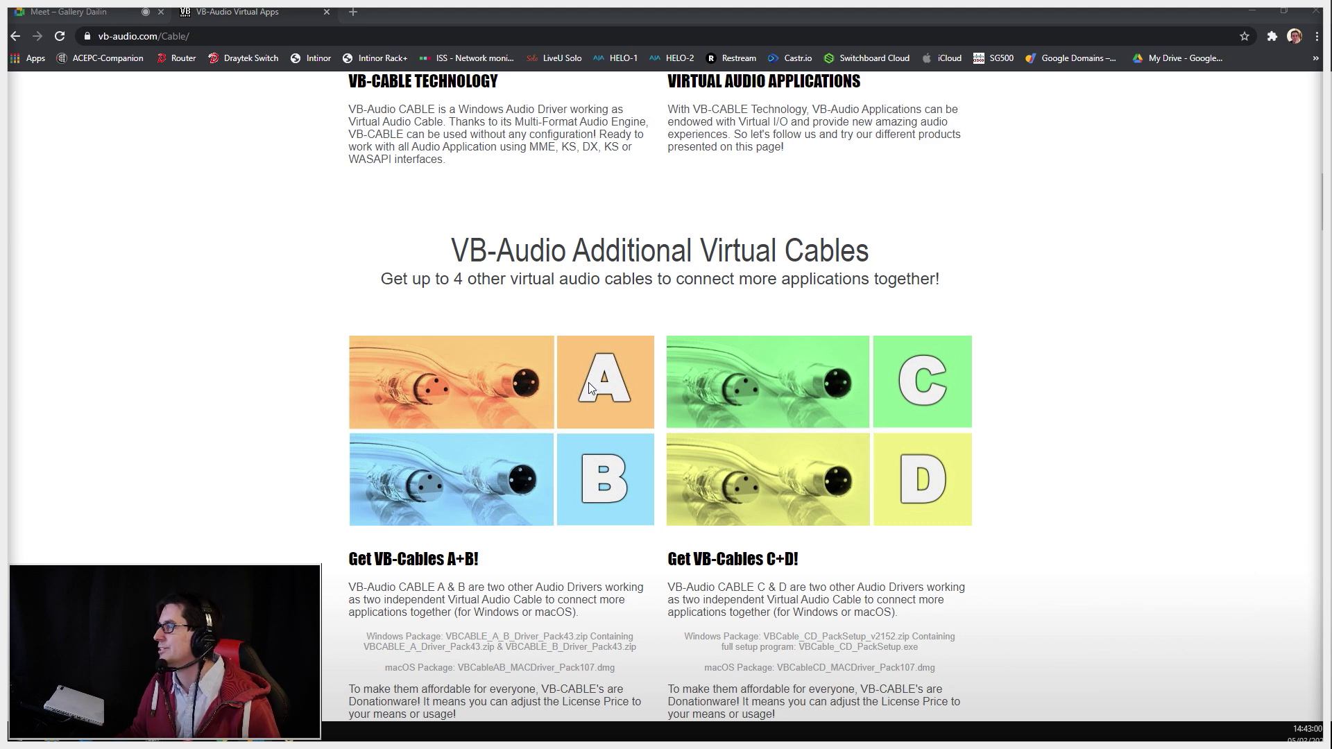
{"action": "scroll", "coordinate": [682, 394], "scroll_direction": "down", "scroll_amount": 3}
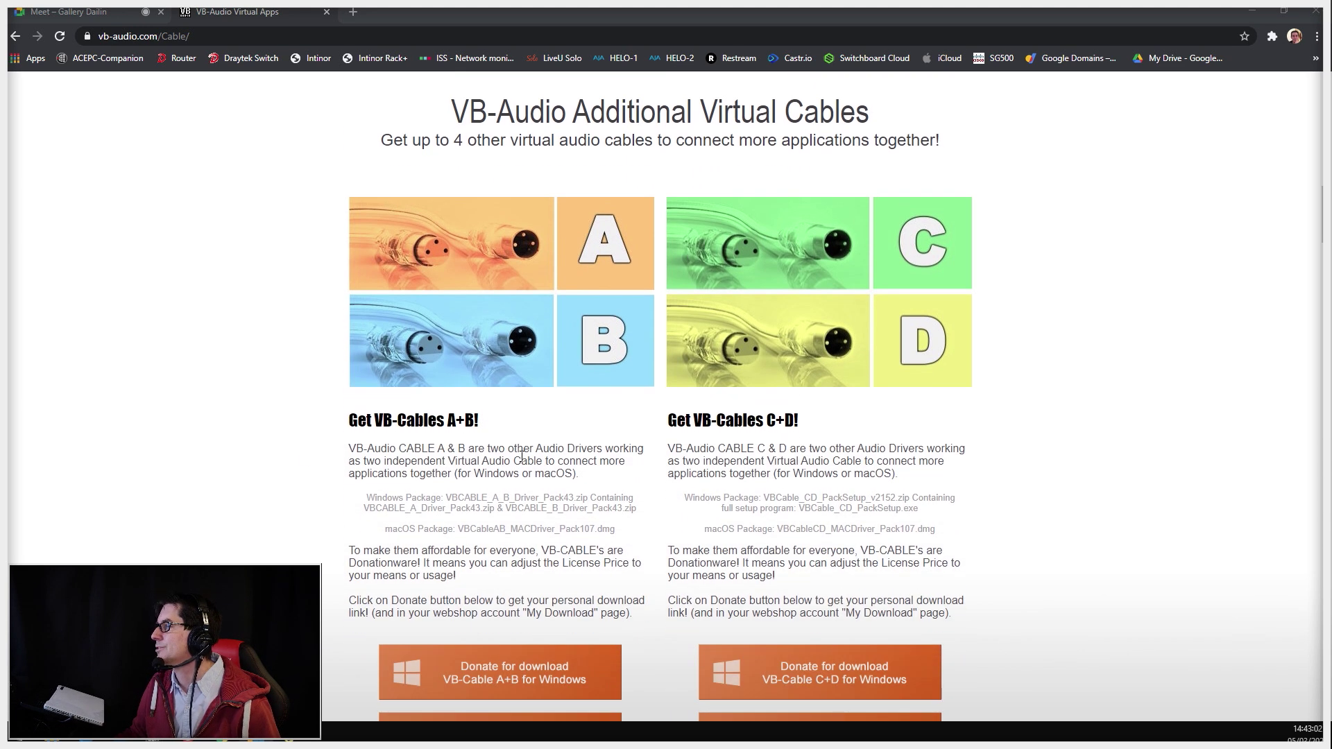
{"action": "scroll", "coordinate": [630, 370], "scroll_direction": "down", "scroll_amount": 1}
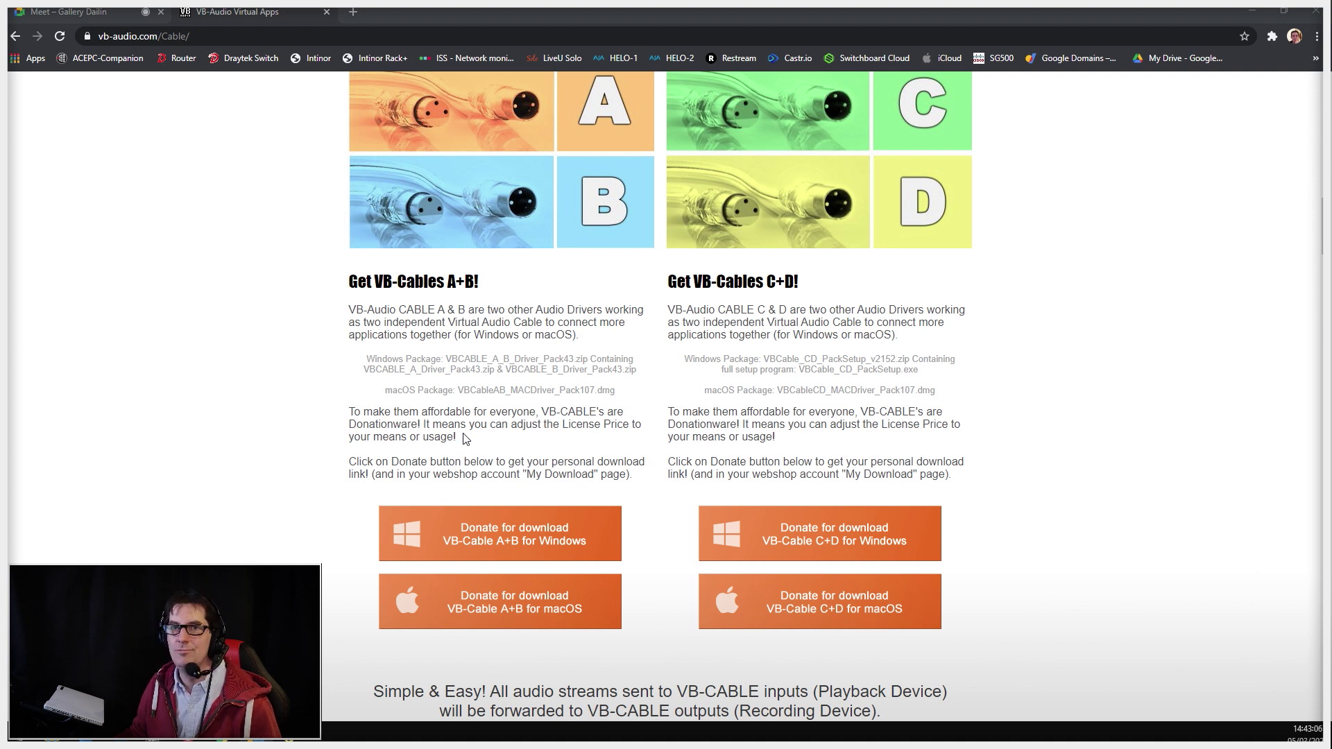
{"action": "scroll", "coordinate": [640, 397], "scroll_direction": "up", "scroll_amount": 1}
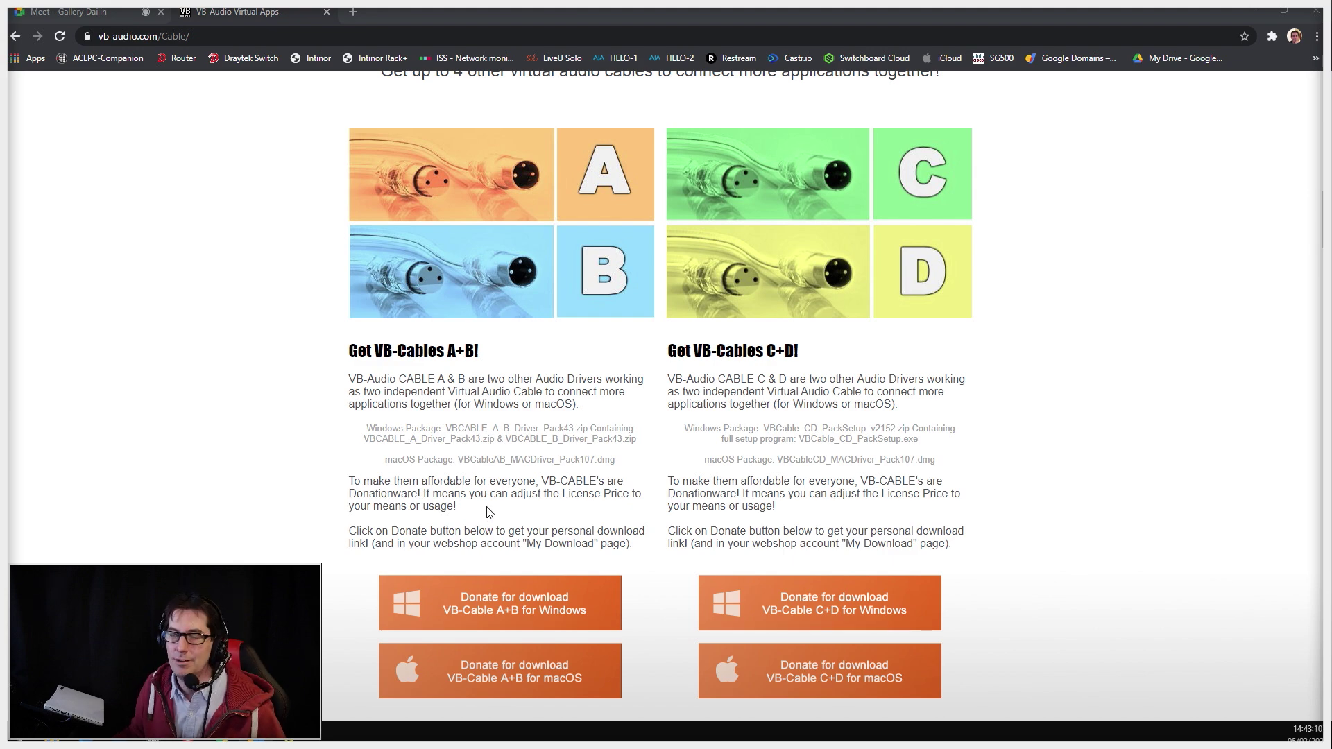
{"action": "scroll", "coordinate": [553, 488], "scroll_direction": "up", "scroll_amount": 14}
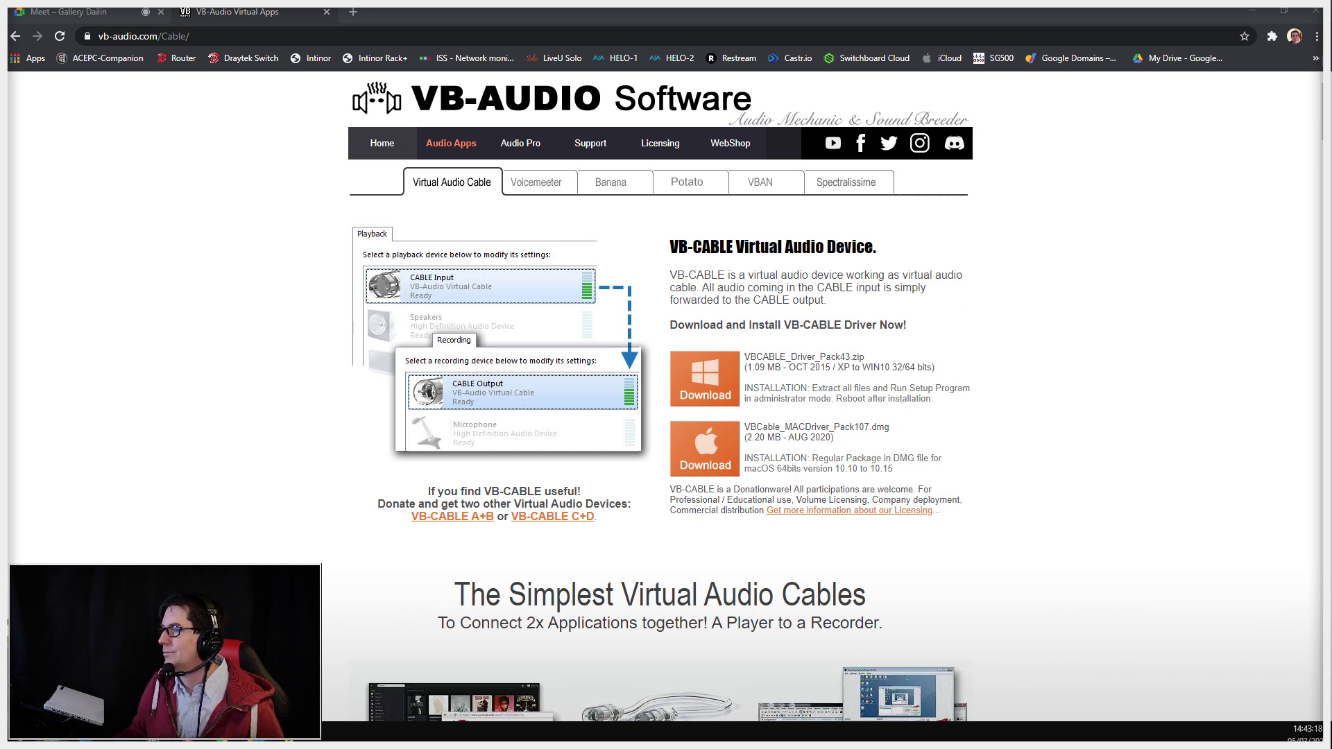
{"action": "key", "text": "alt+Tab"}
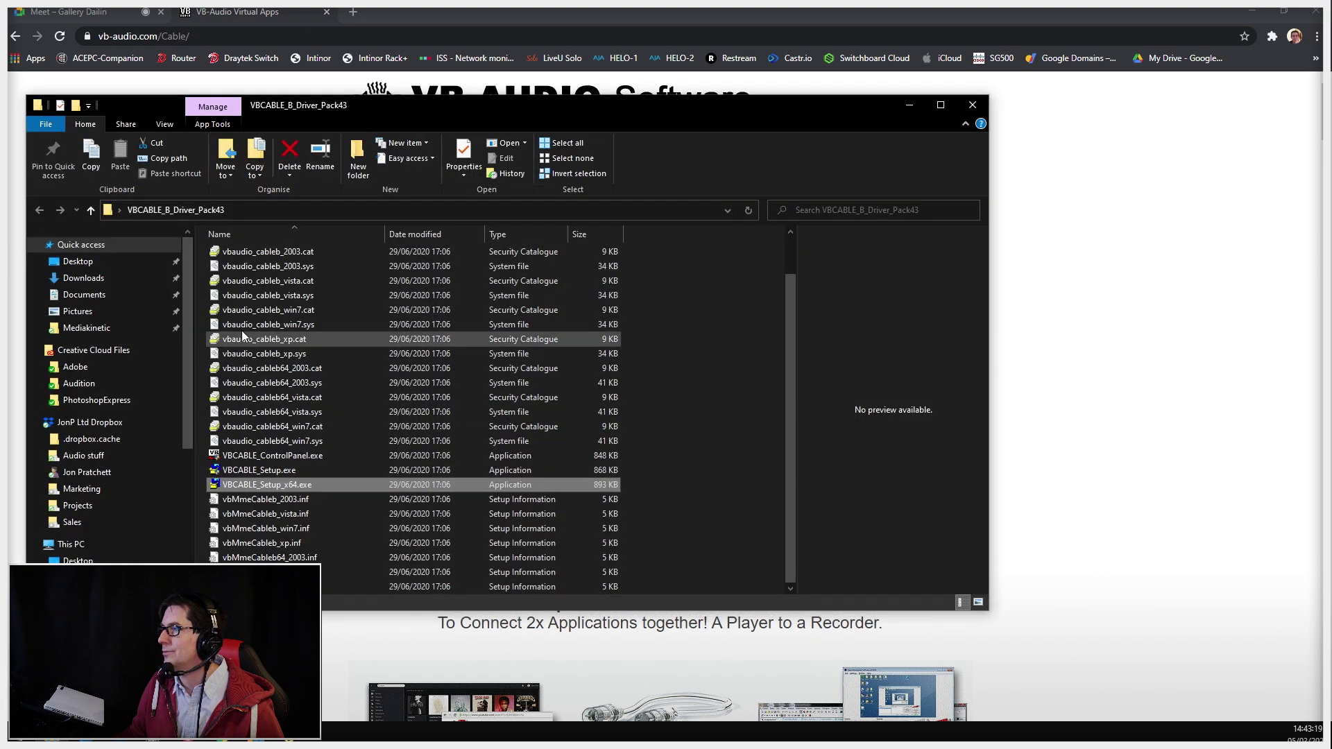
{"action": "right_click", "coordinate": [253, 481]}
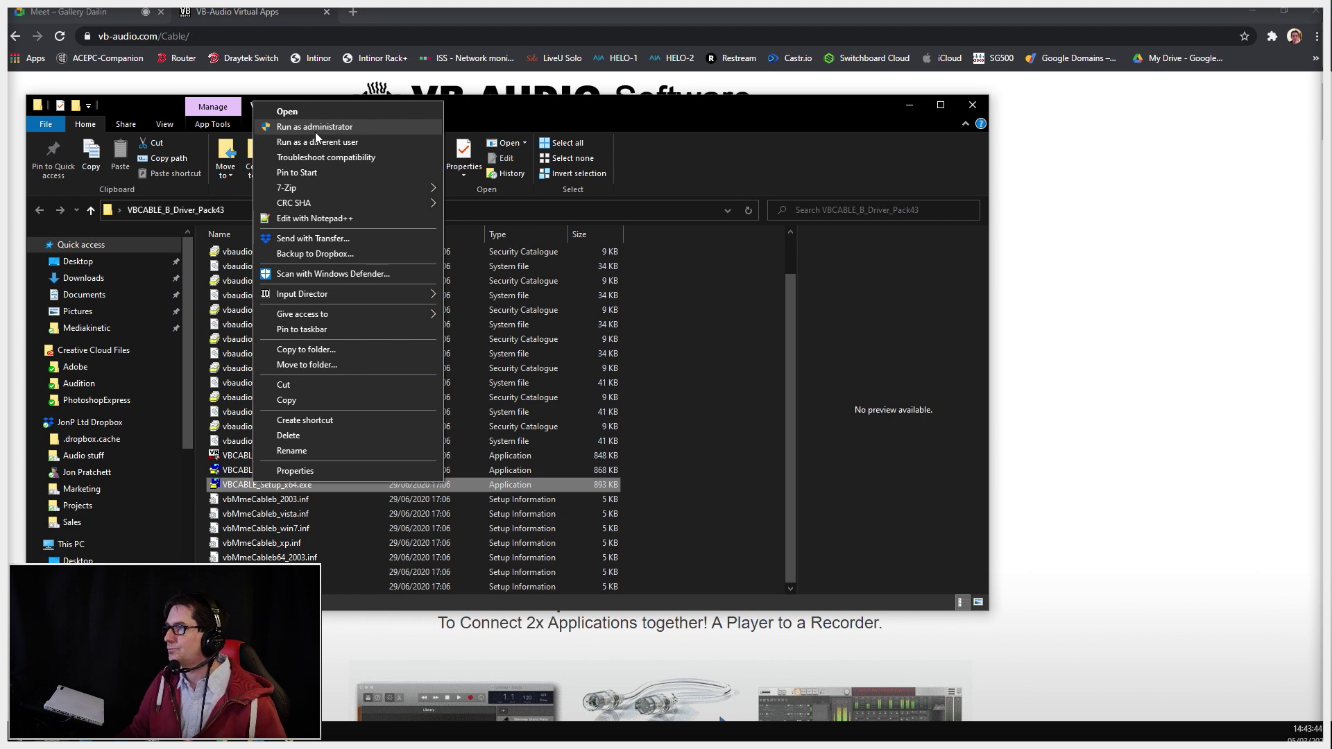
{"action": "left_click", "coordinate": [564, 118]}
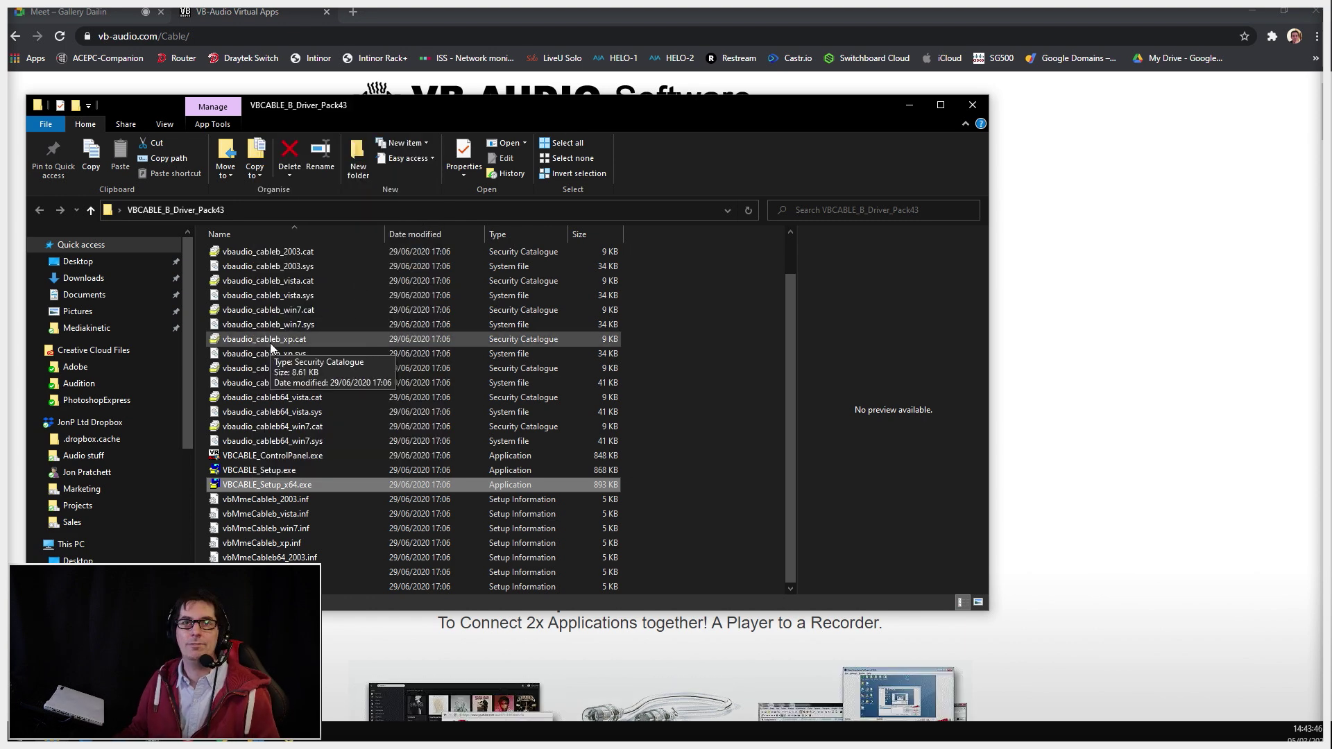
{"action": "left_click", "coordinate": [907, 106]}
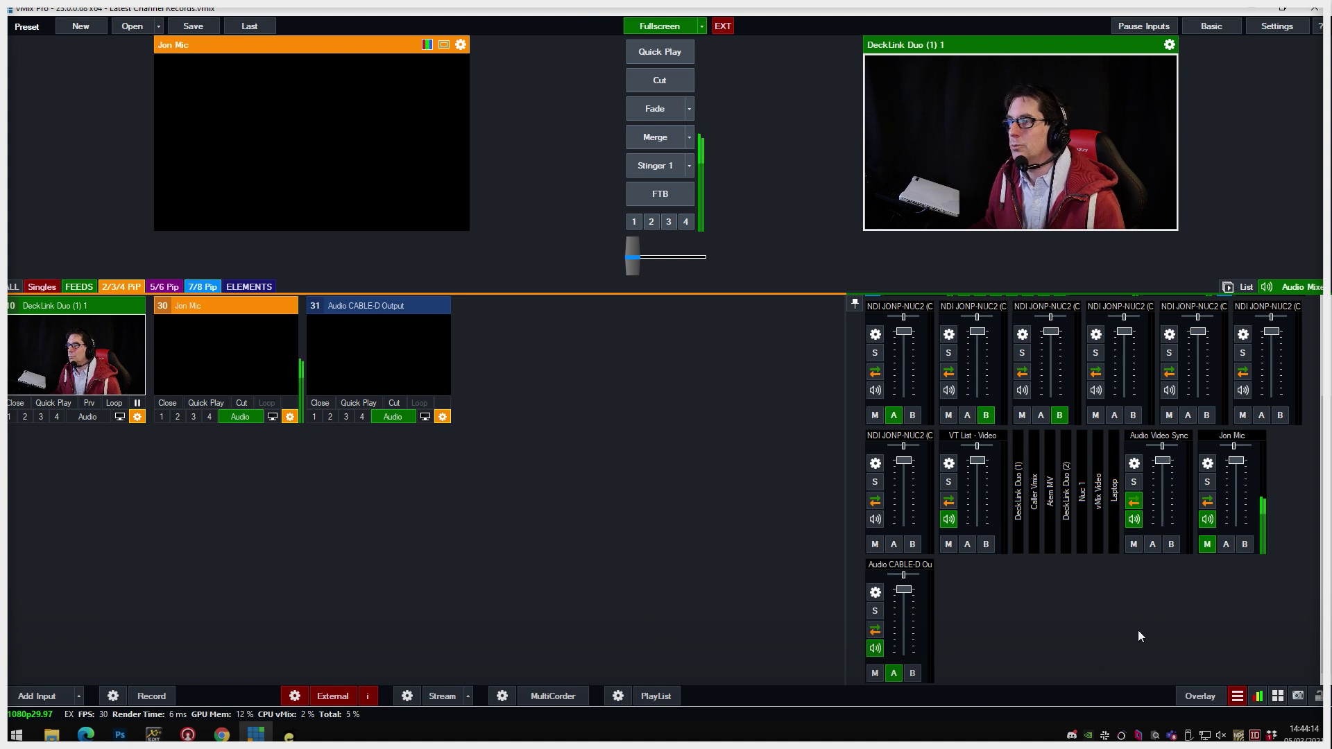
Check the Audio Video Sync strip's C–G bus list for bus G, then close it unchanged
{"action": "right_click", "coordinate": [1172, 544]}
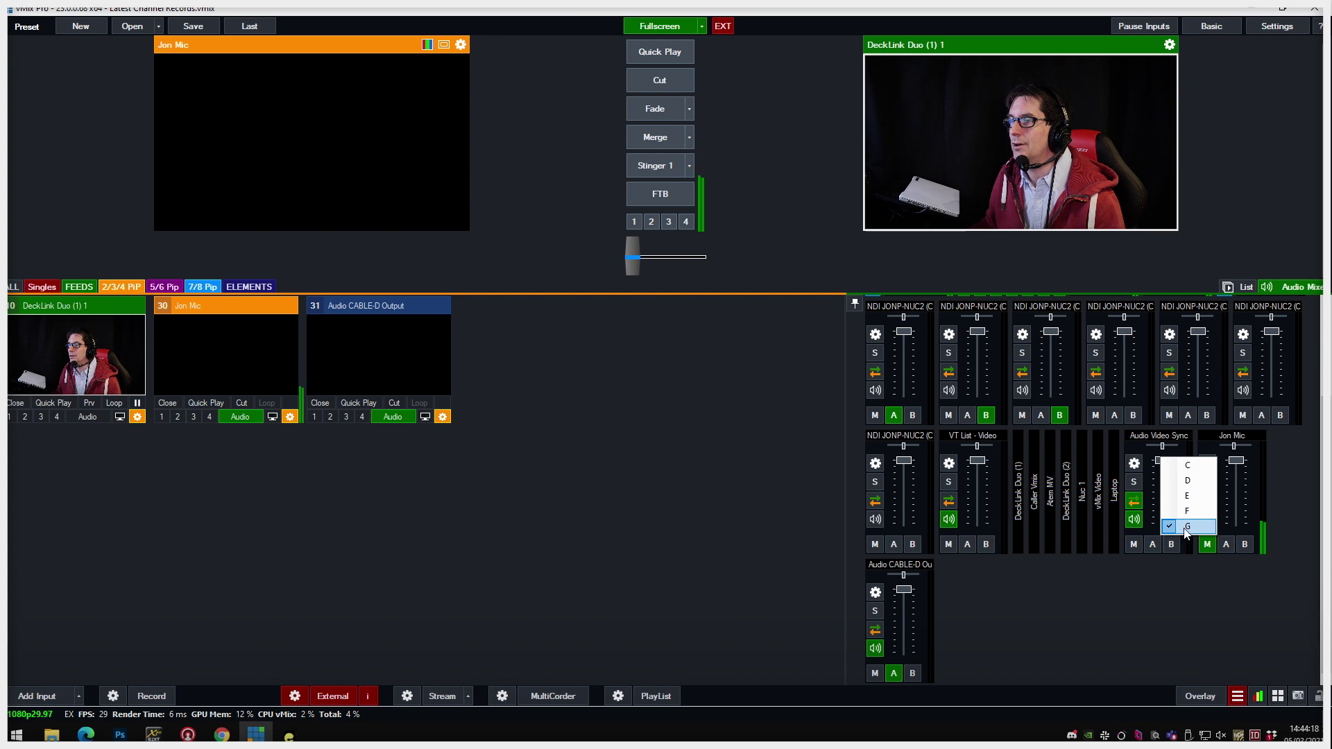
{"action": "left_click", "coordinate": [1152, 599]}
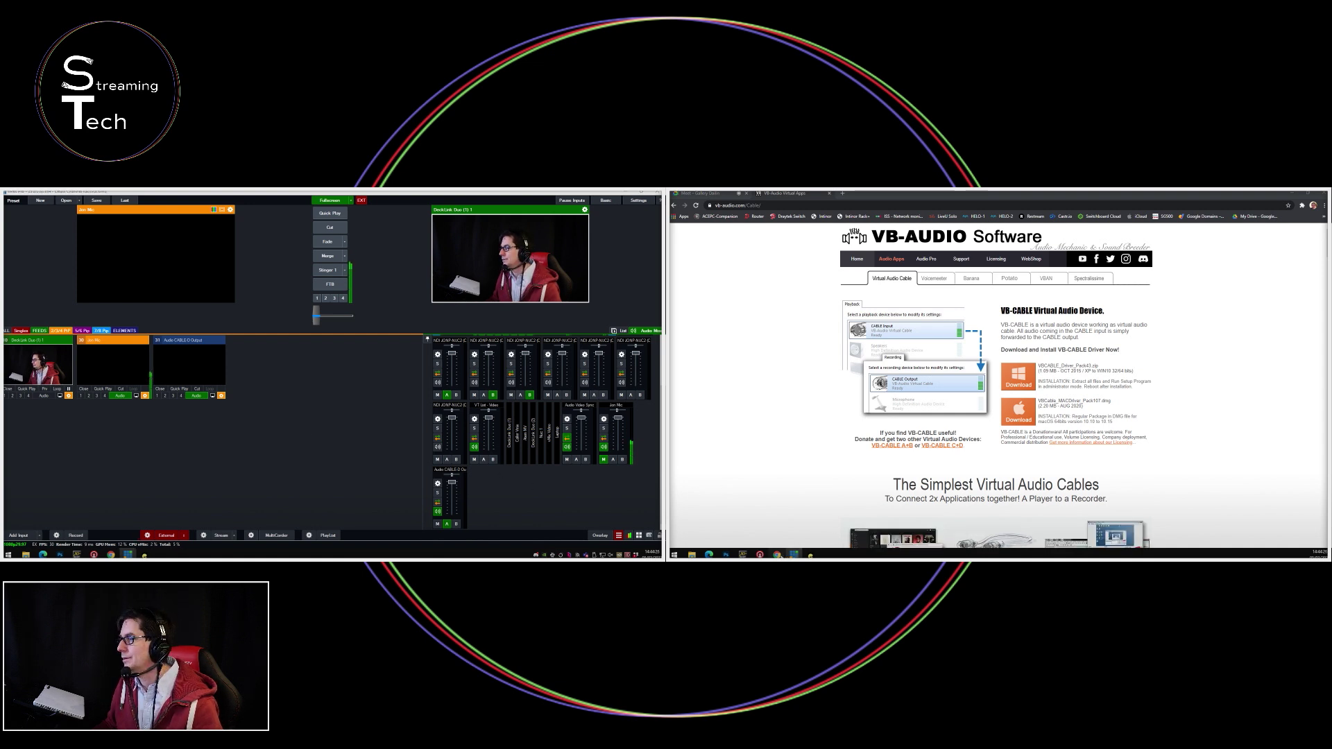
Review Meet's audio settings: CABLE-C Output as microphone, CABLE-D Input as speakers
{"action": "left_click", "coordinate": [789, 534]}
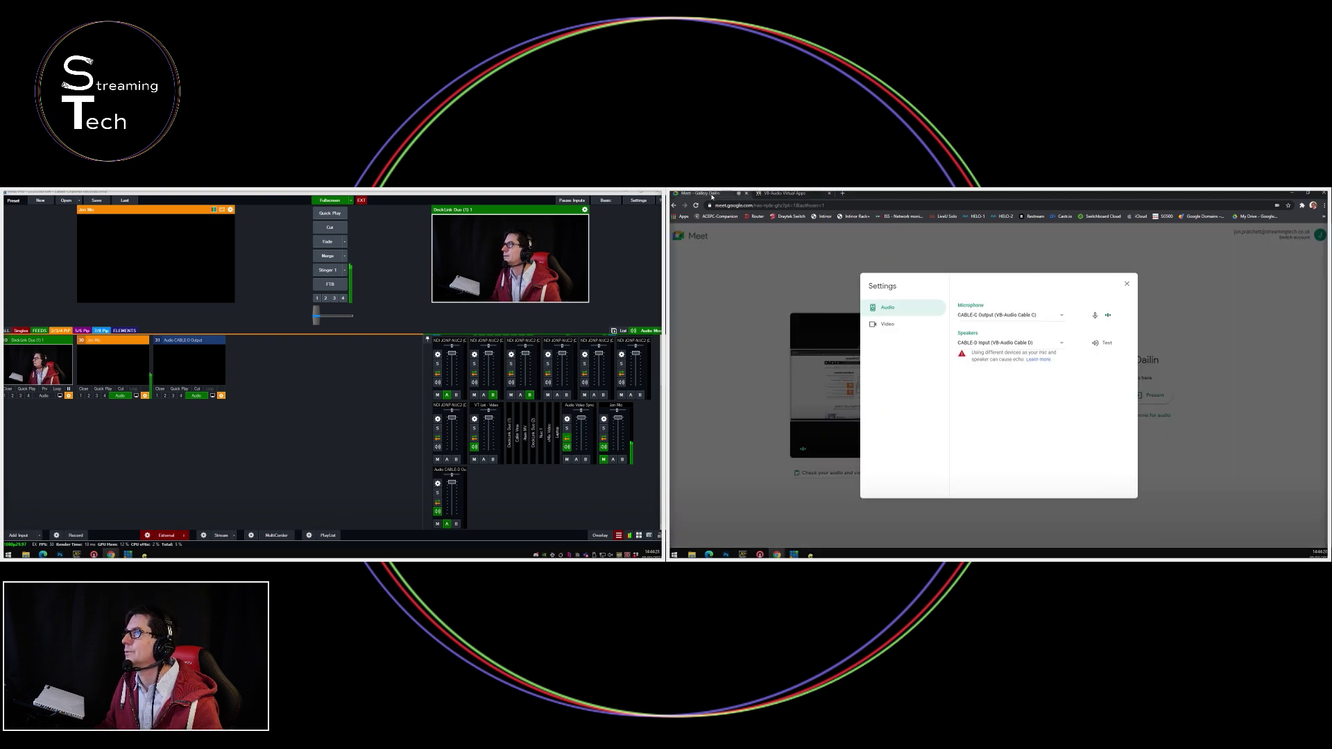
{"action": "key", "text": "ctrl+Tab"}
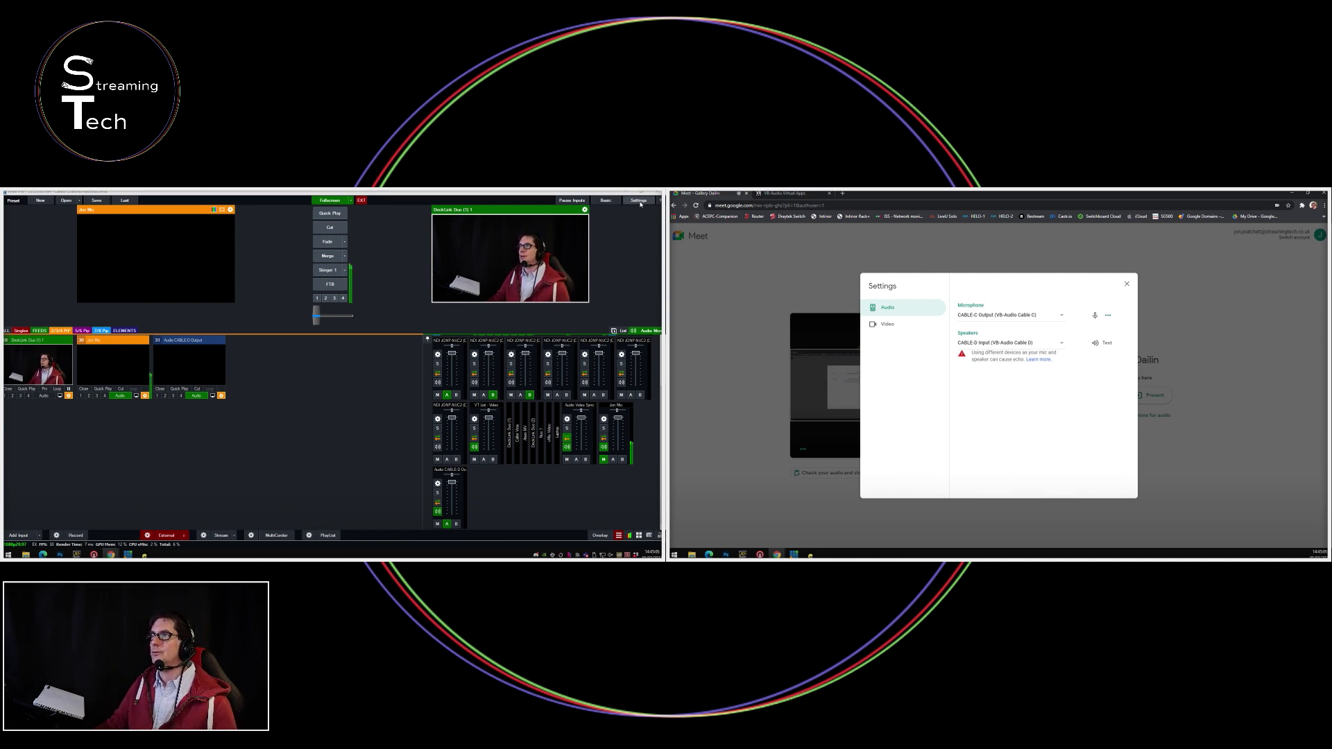
{"action": "left_click", "coordinate": [640, 202]}
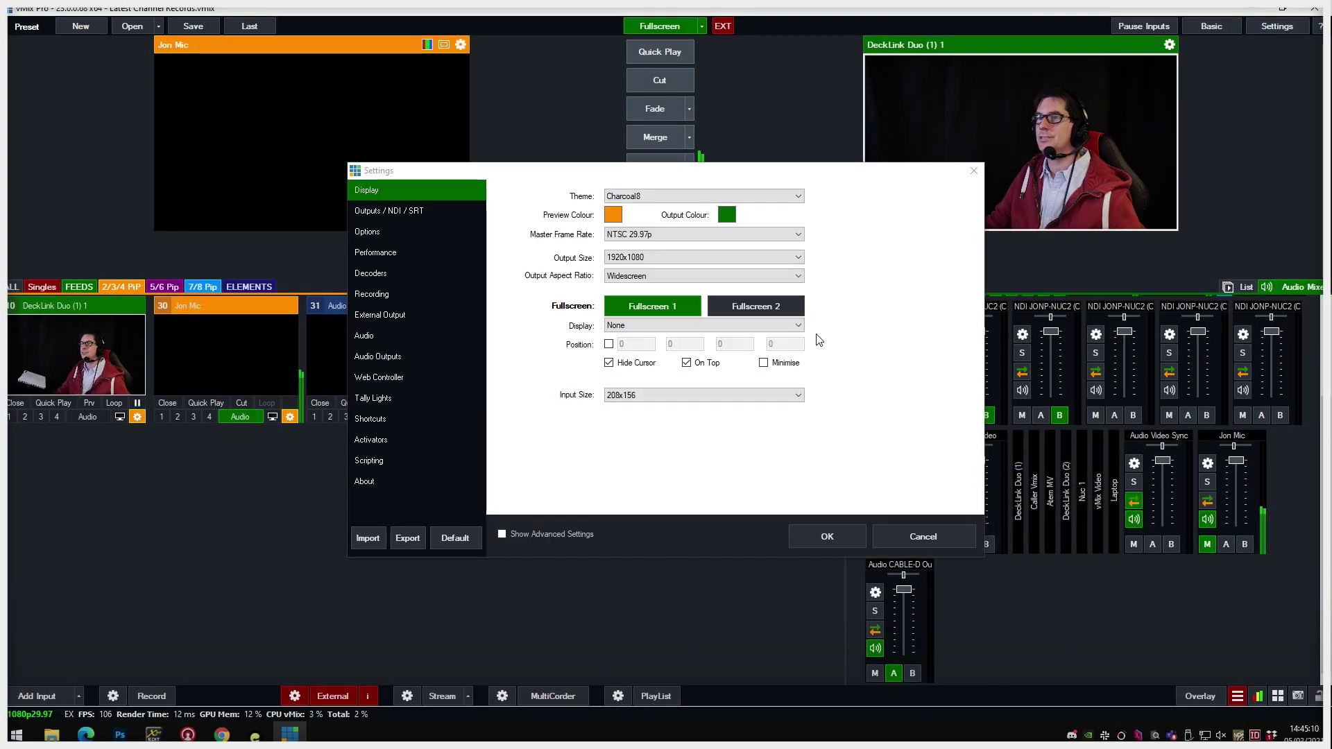
Set Audio Outputs bus G to CABLE-C Input (VB-Audio Cable C) and apply with OK
{"action": "left_click", "coordinate": [380, 357]}
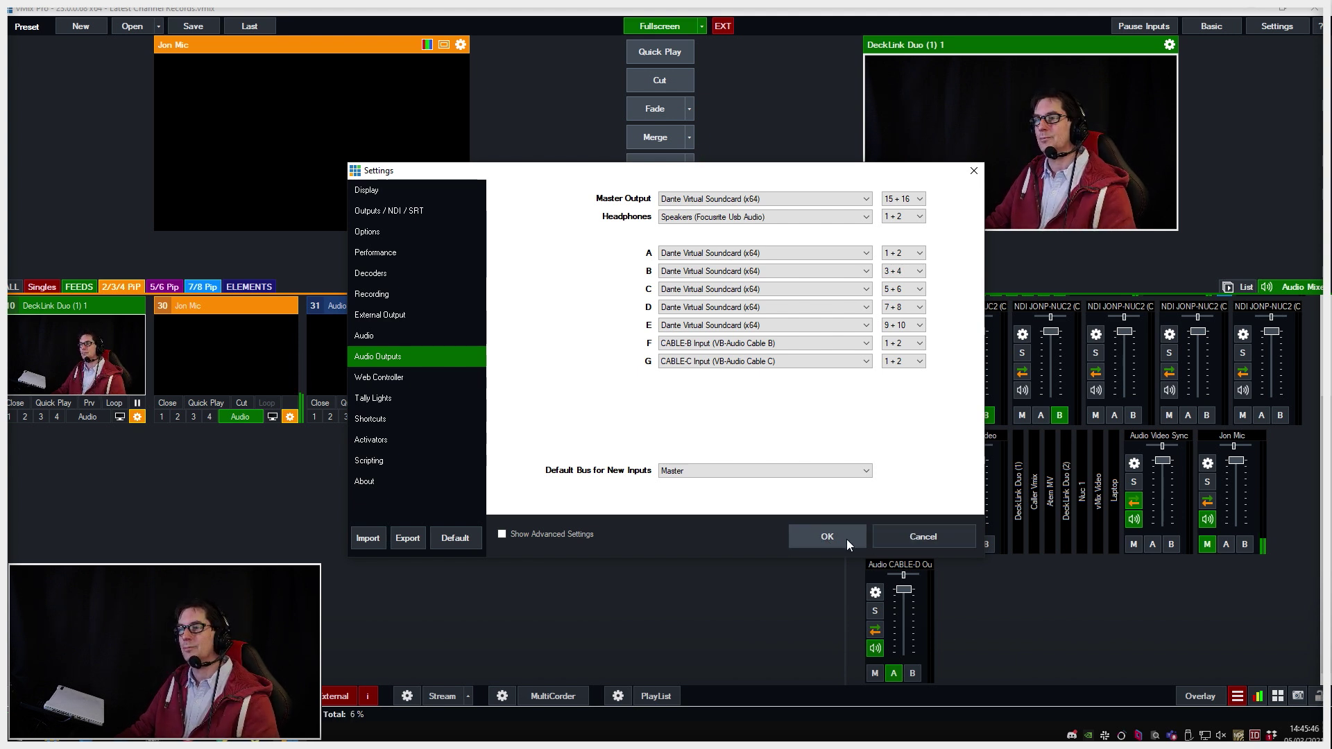
{"action": "left_click", "coordinate": [827, 536]}
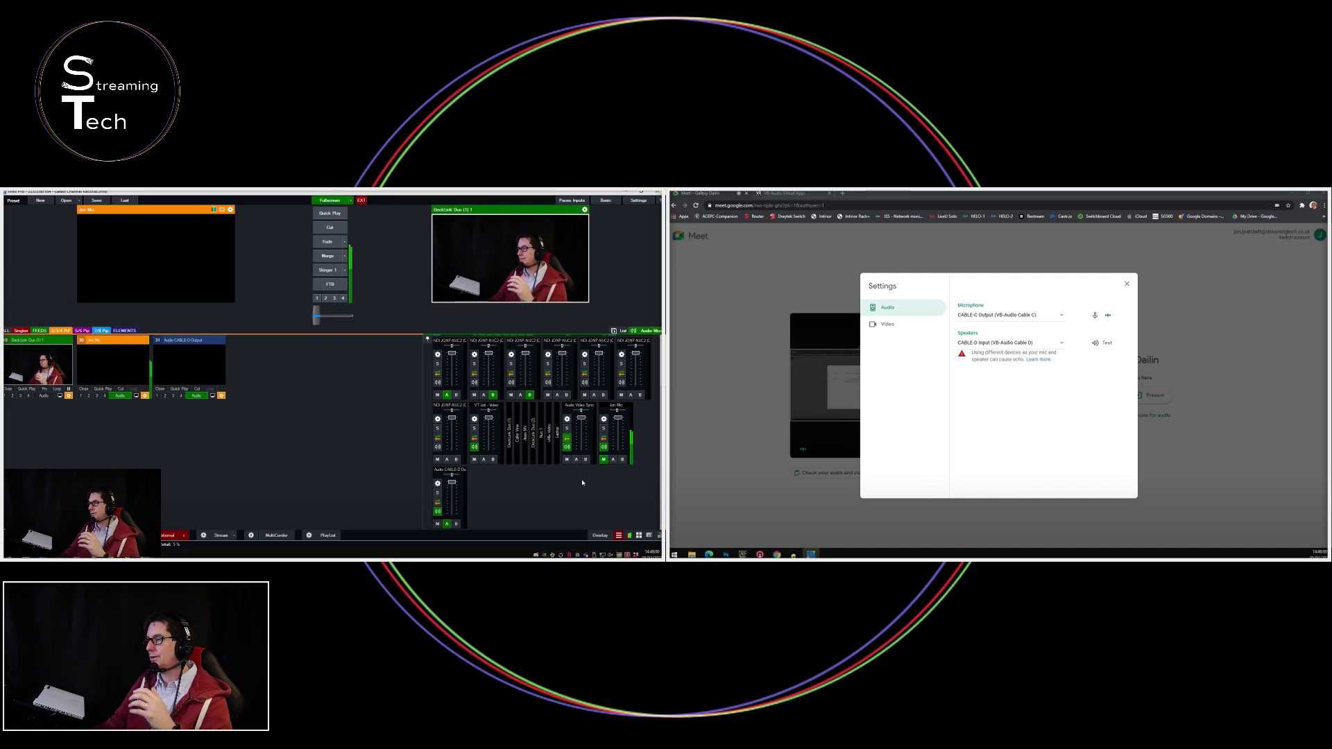
{"action": "left_click", "coordinate": [588, 459]}
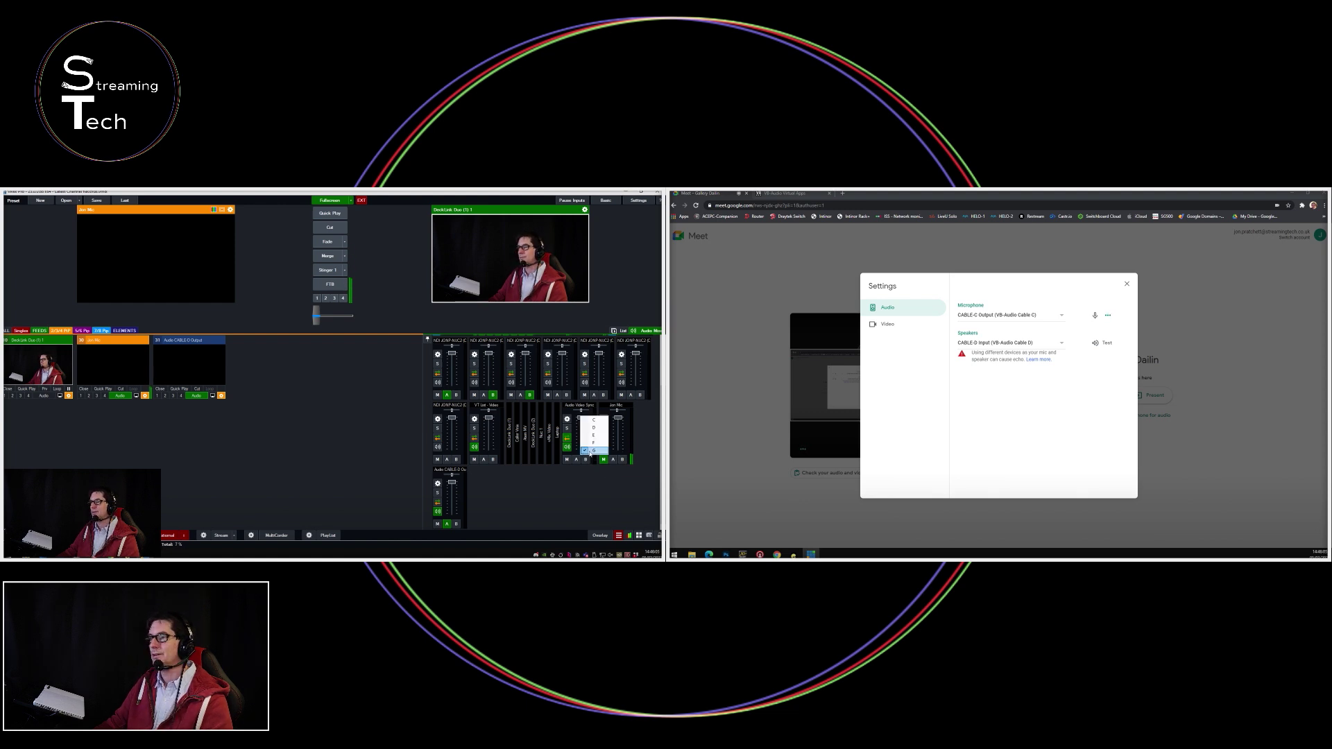
{"action": "left_click", "coordinate": [590, 452]}
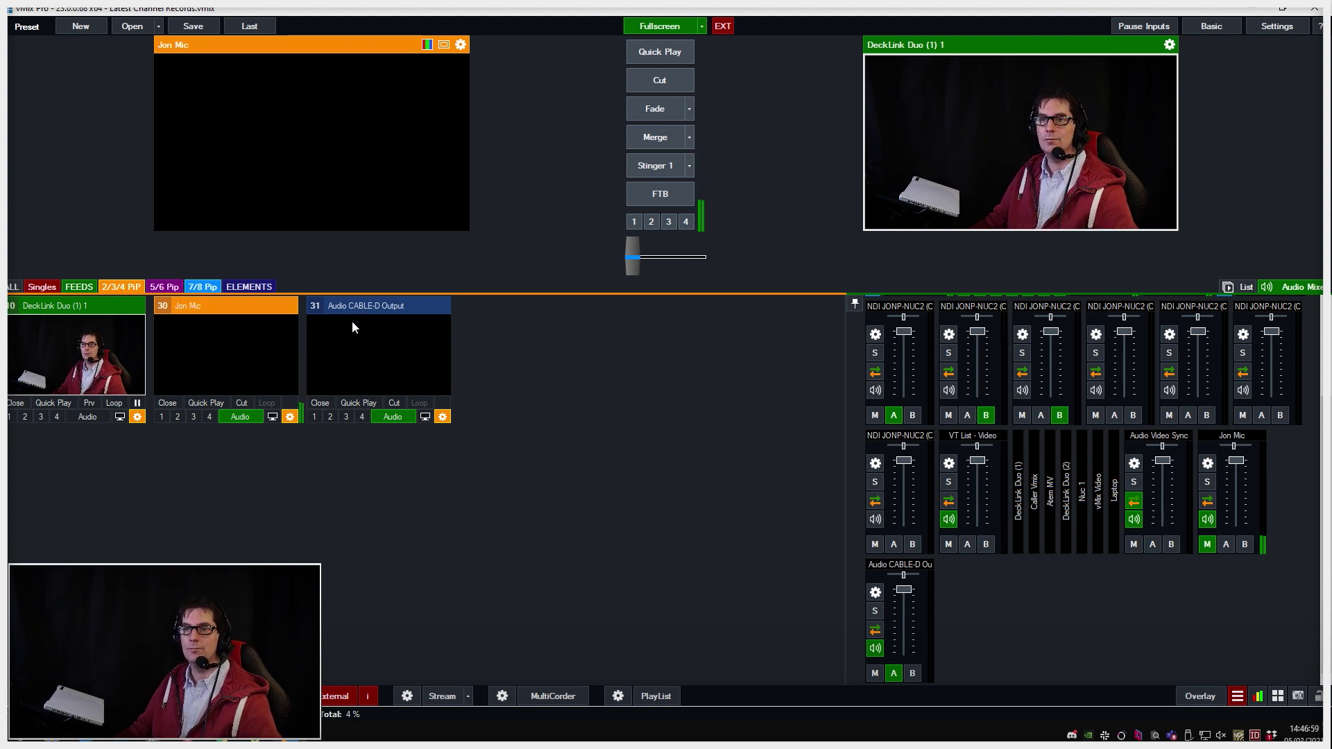
Close input 31 and add a new Audio Input using CABLE-D Output (VB-Audio Cable D)
{"action": "left_click", "coordinate": [322, 403]}
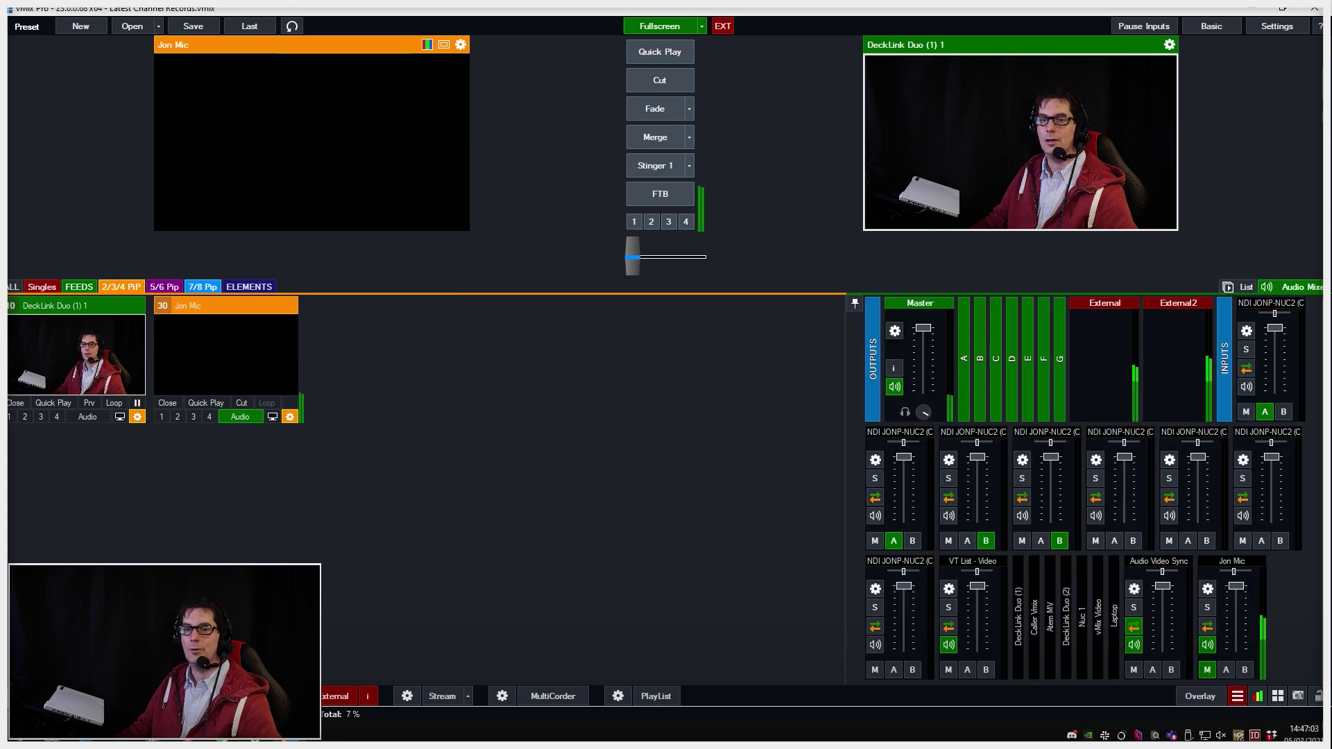
{"action": "double_click", "coordinate": [422, 547]}
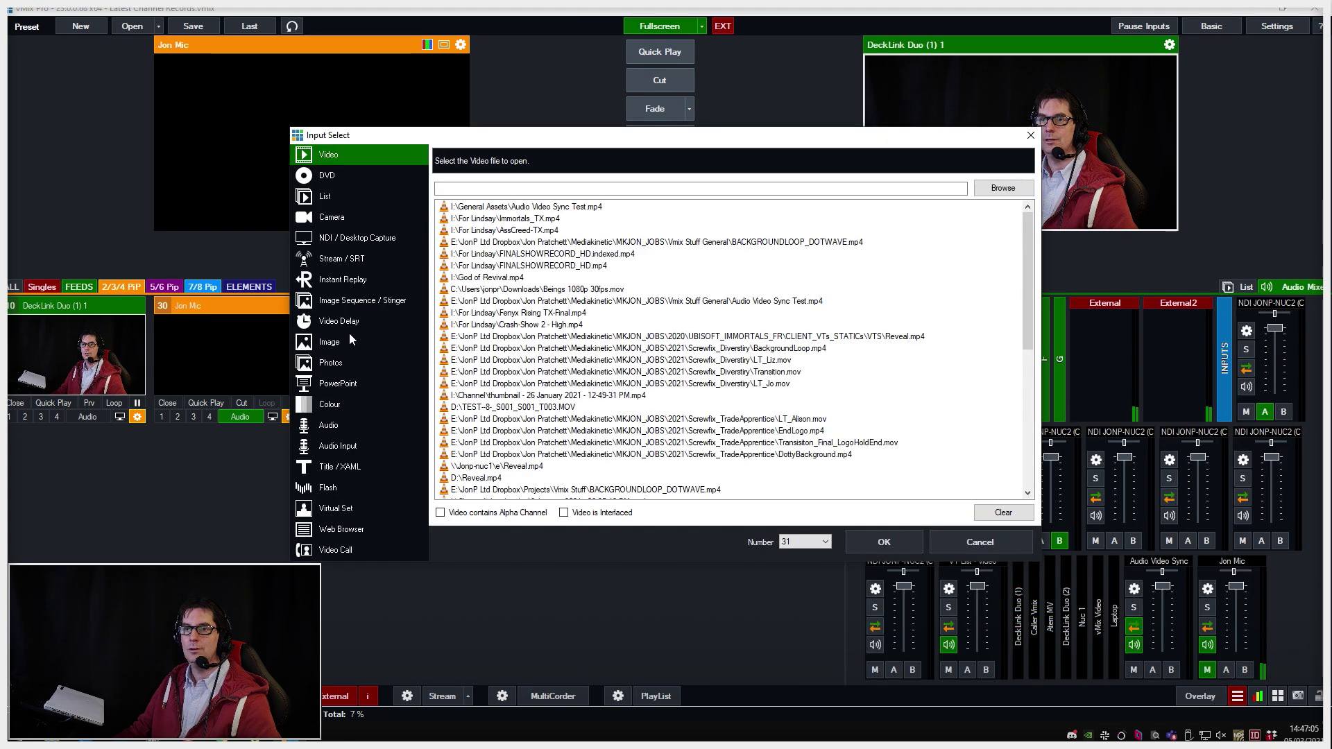
{"action": "left_click", "coordinate": [340, 444]}
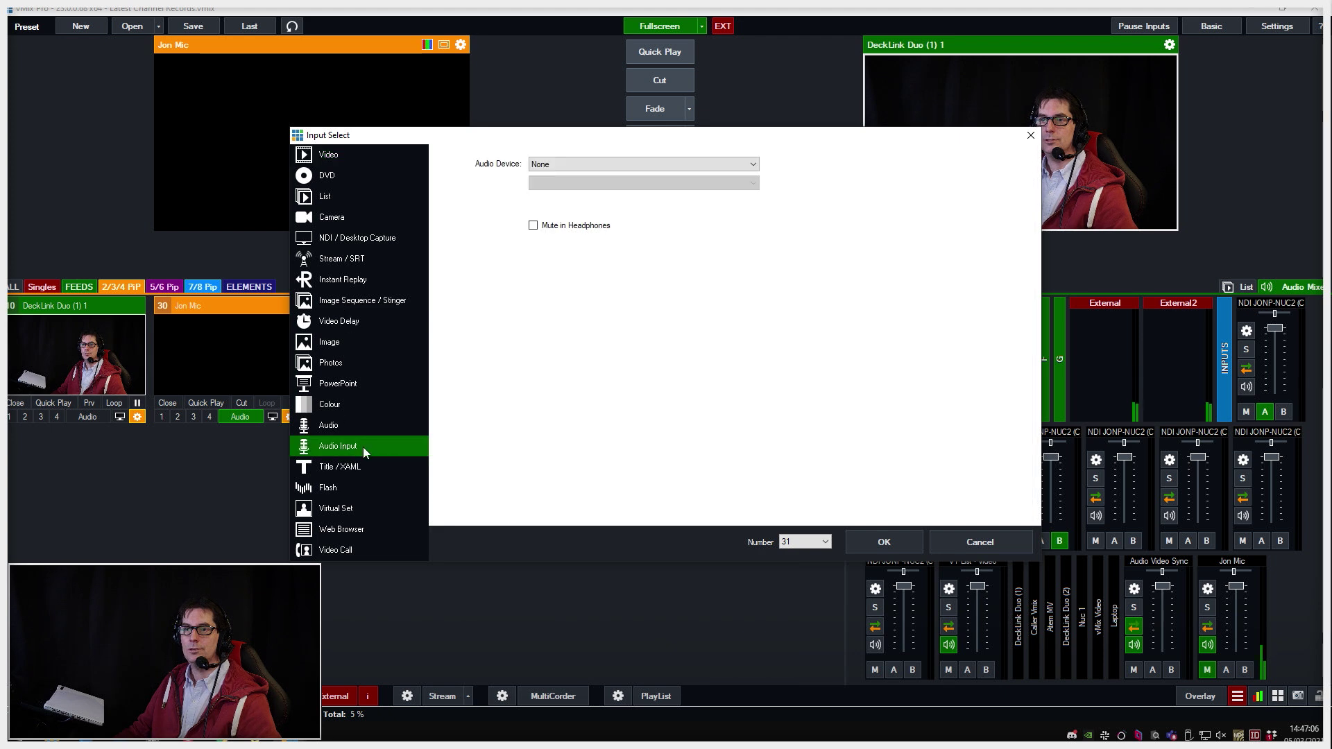
{"action": "left_click", "coordinate": [555, 165]}
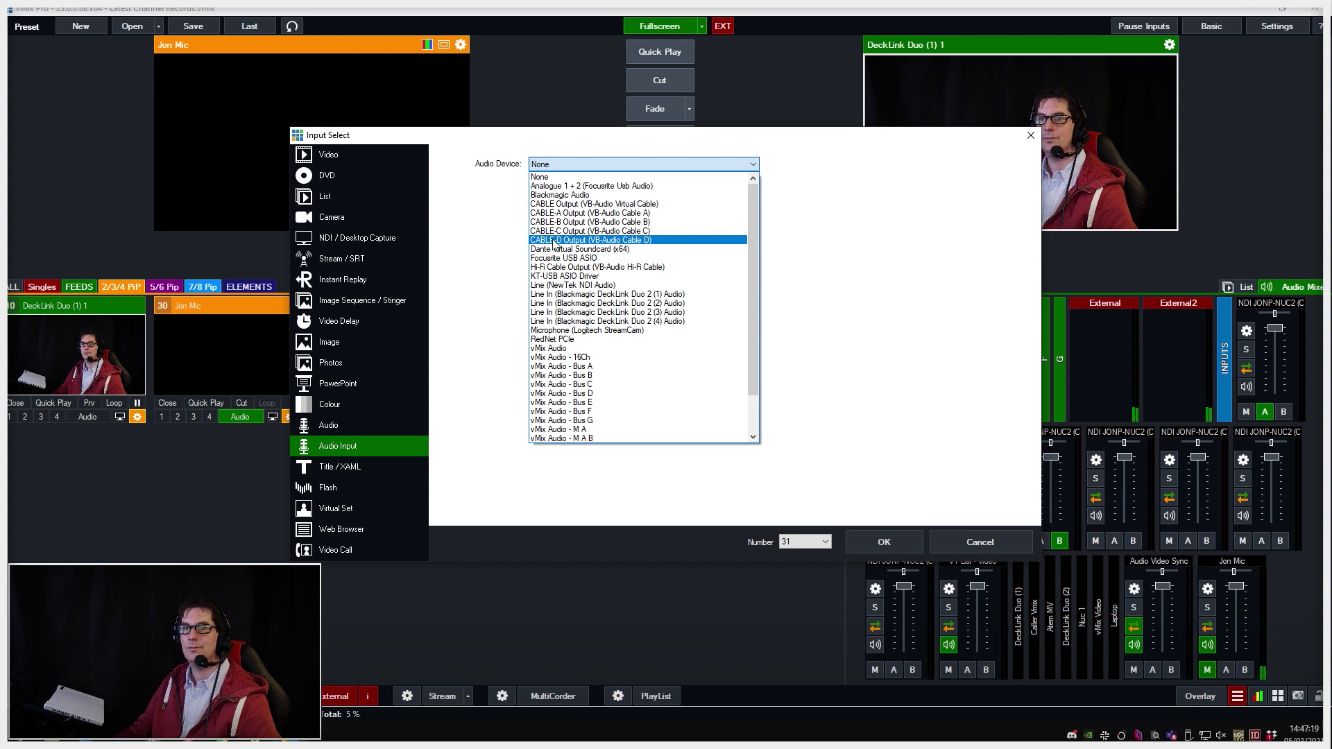
{"action": "left_click", "coordinate": [875, 542]}
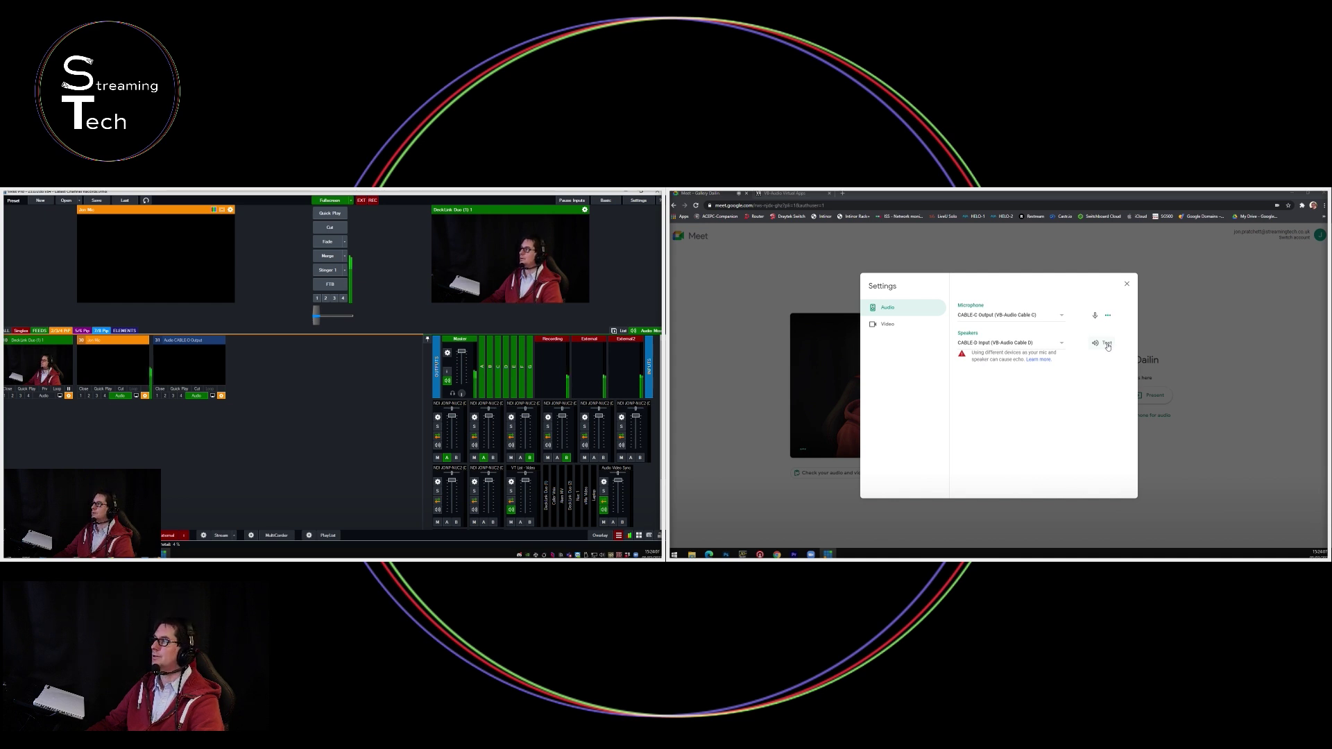
{"action": "left_click", "coordinate": [1108, 345]}
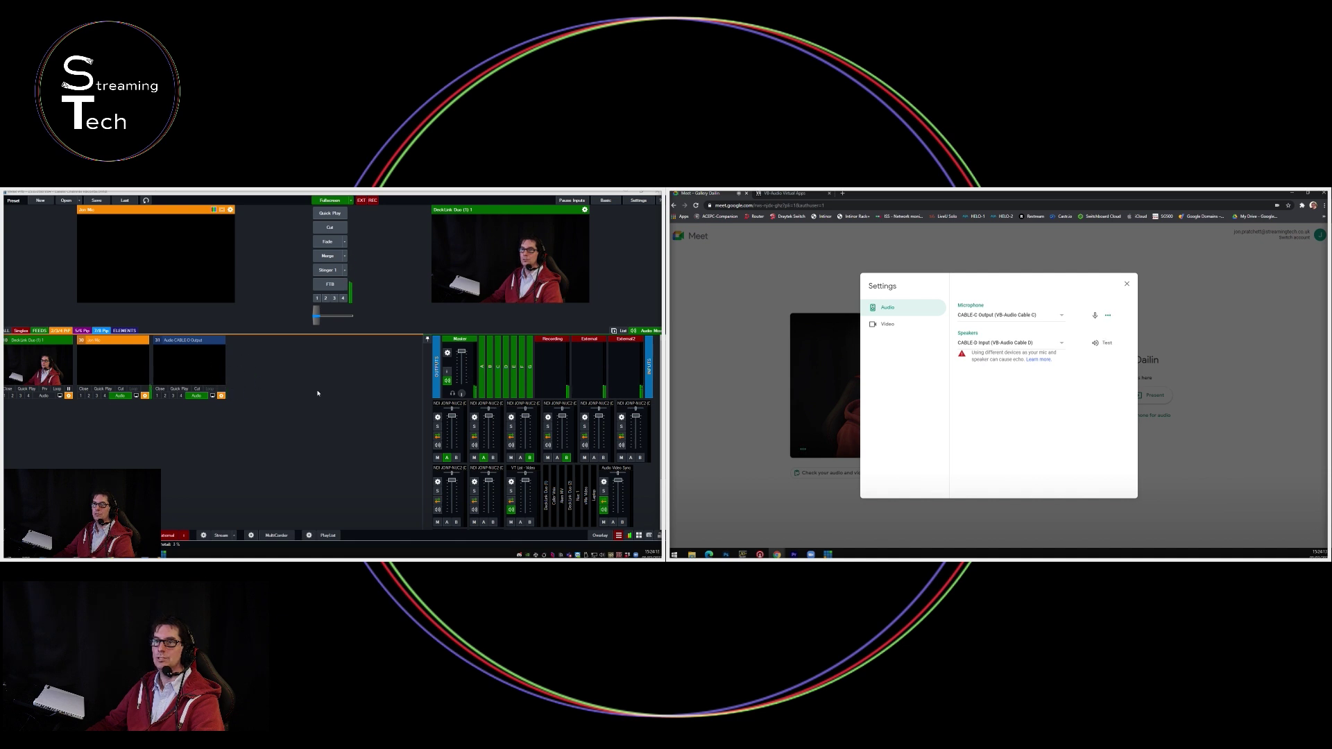
{"action": "left_click", "coordinate": [1104, 345]}
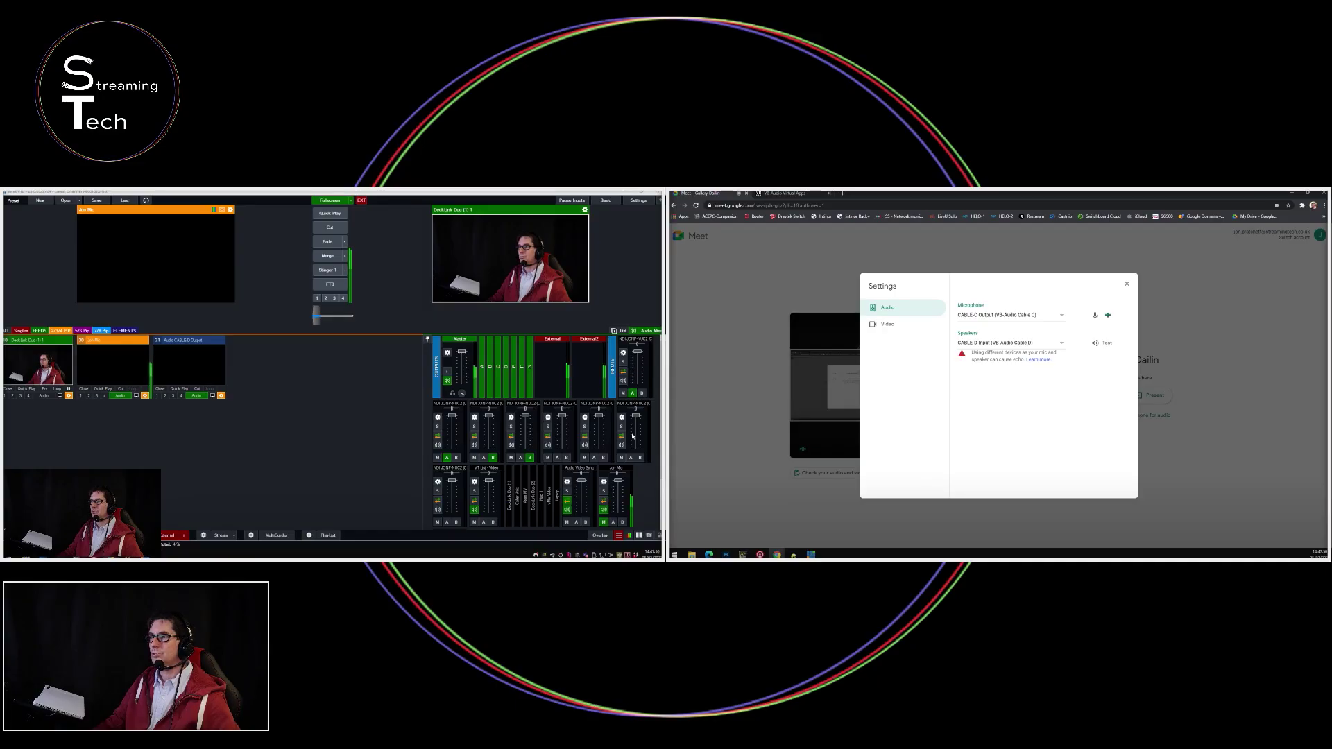
{"action": "scroll", "coordinate": [657, 438], "scroll_direction": "down", "scroll_amount": 2}
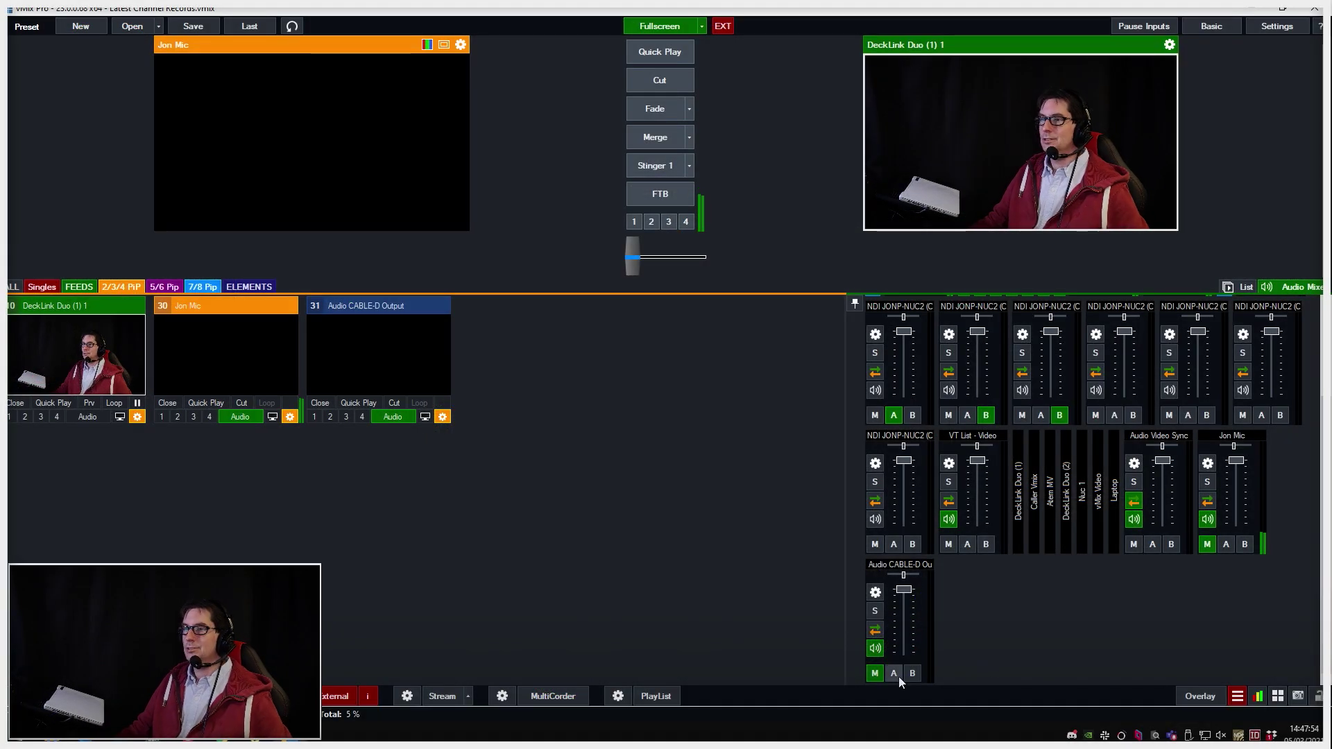
Toggle the M button on the Audio CABLE-D Output strip, leaving it off
{"action": "left_click", "coordinate": [875, 675]}
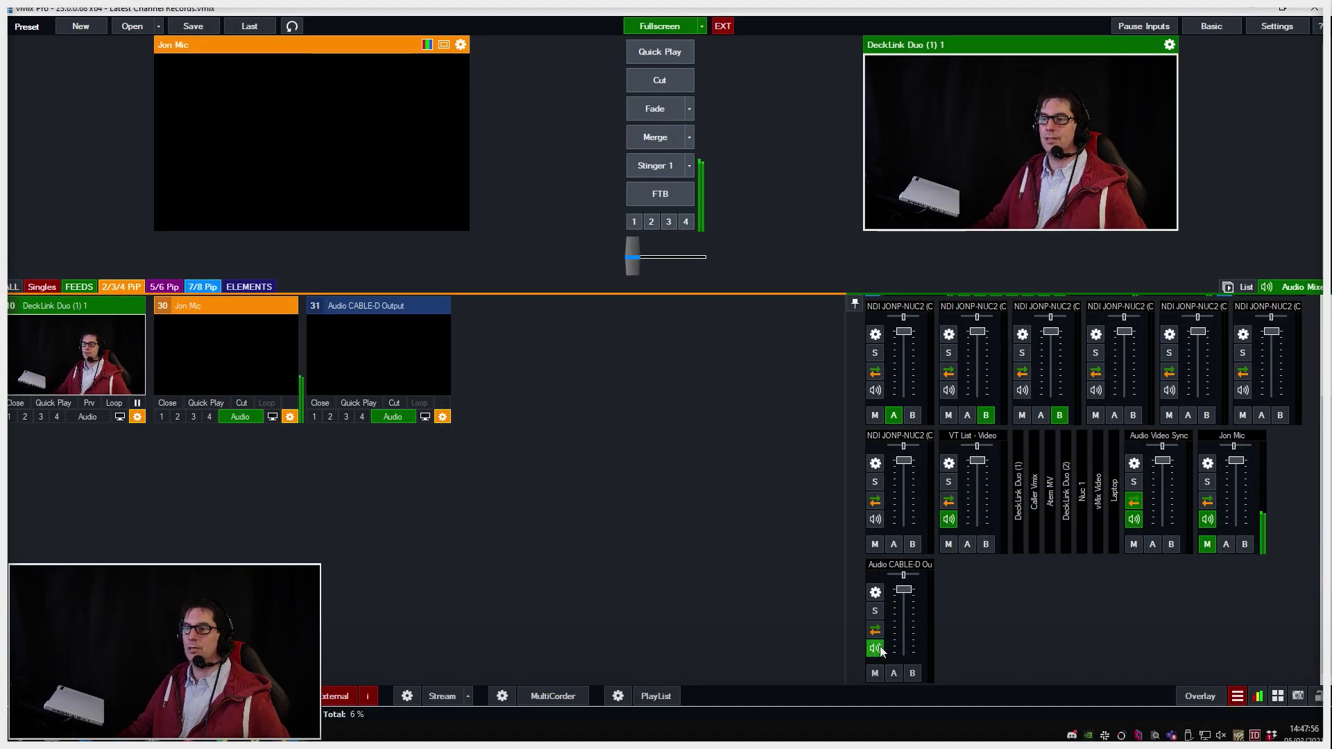
{"action": "left_click", "coordinate": [874, 674]}
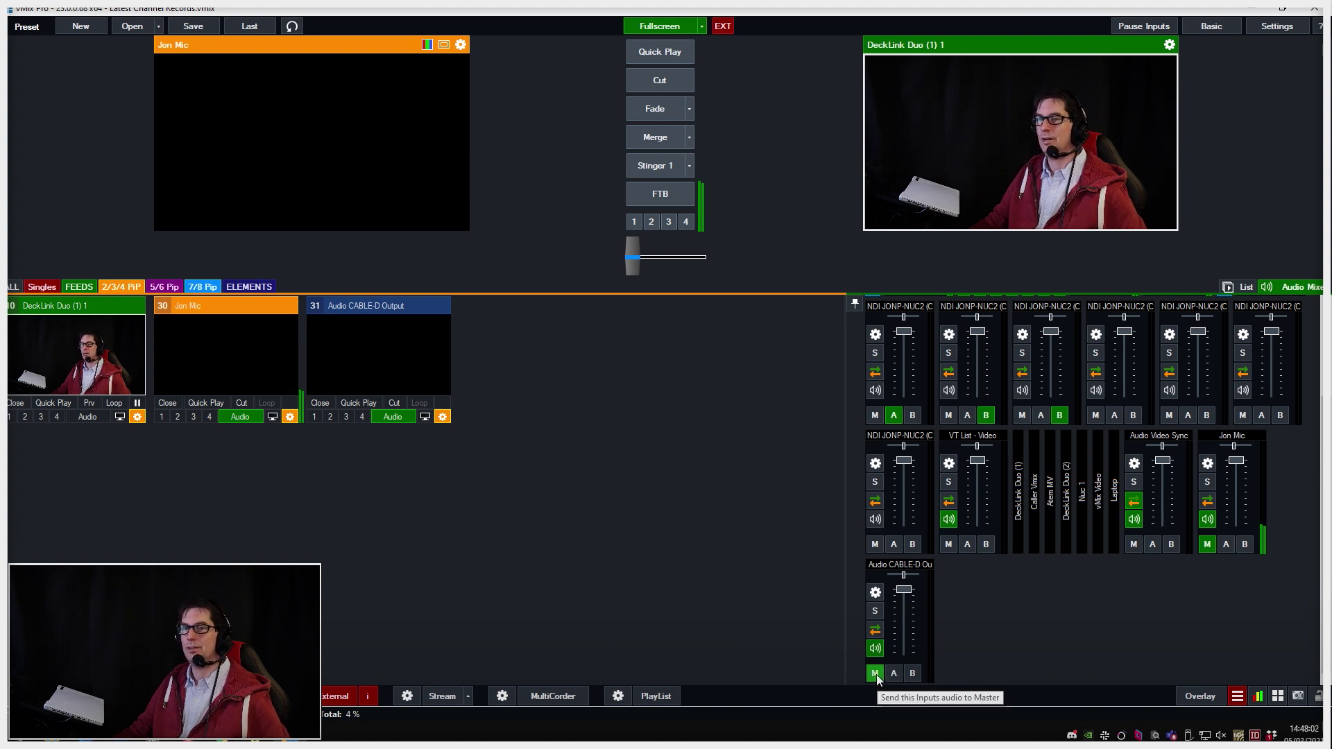
{"action": "left_click", "coordinate": [876, 674]}
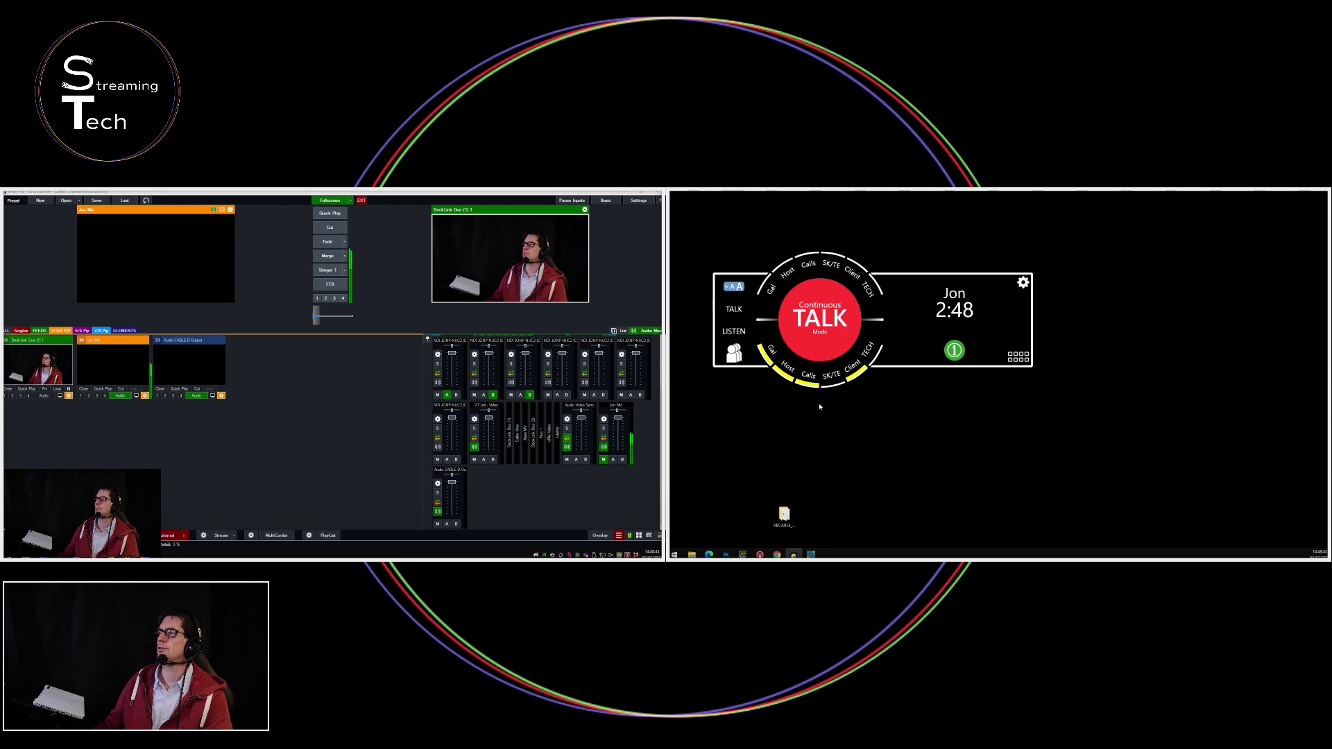
Enable talk and listen on the Gal channel; confirm Client Settings use CABLE-C Output in, CABLE-D Input out
{"action": "left_click", "coordinate": [771, 289]}
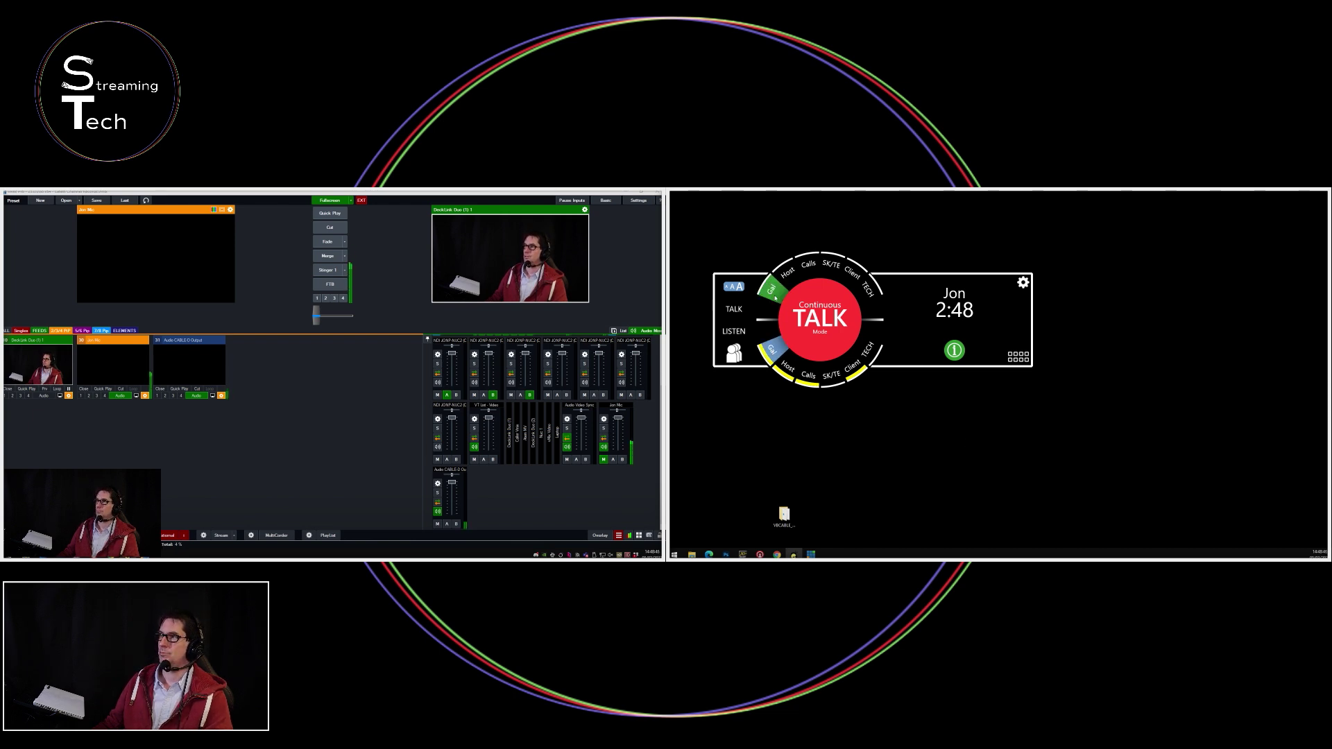
{"action": "left_click", "coordinate": [1024, 284]}
{"action": "left_click", "coordinate": [1038, 310]}
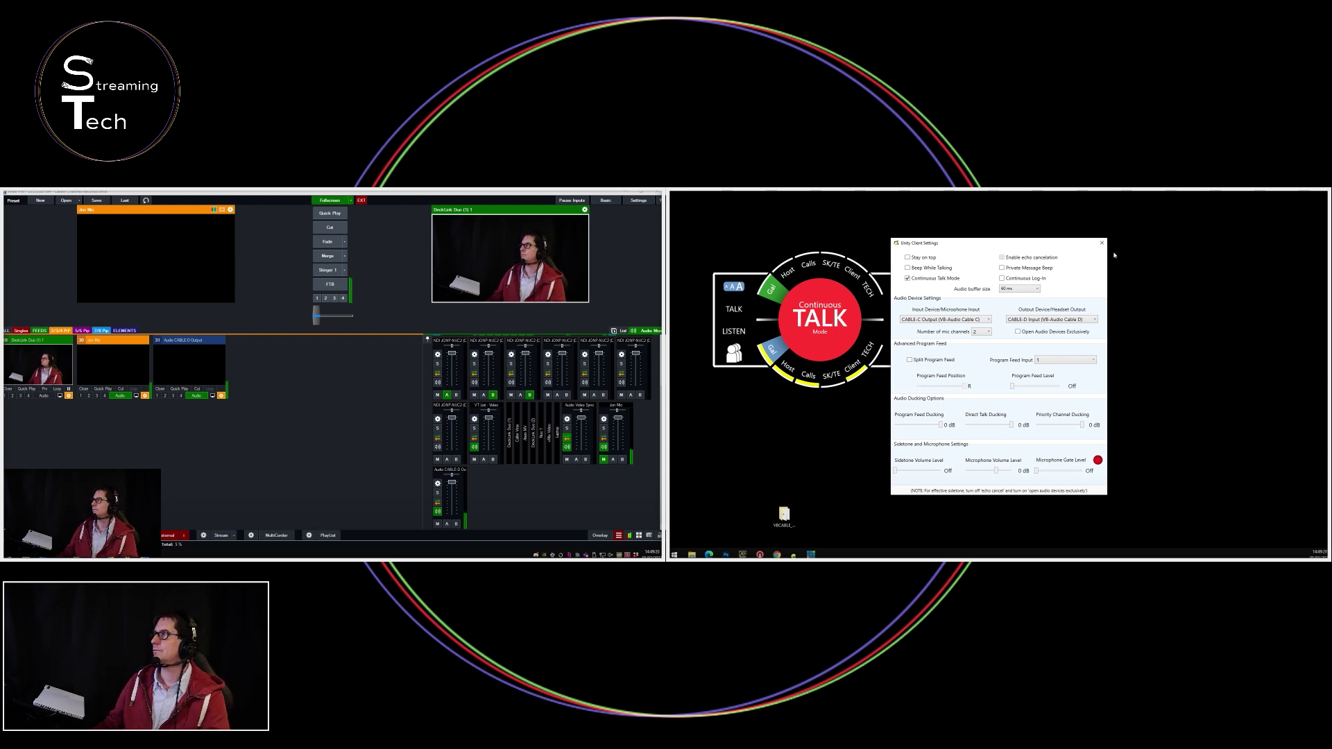
{"action": "left_click", "coordinate": [1102, 243]}
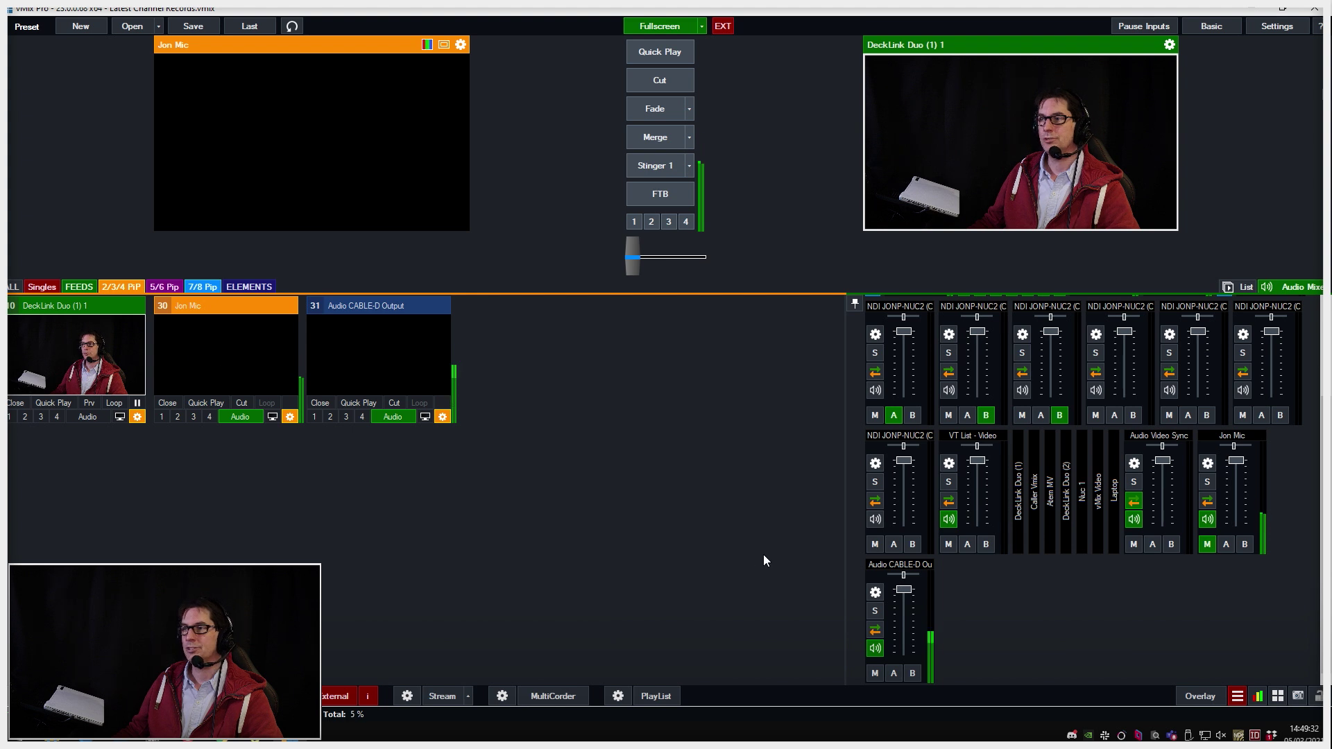
{"action": "left_click", "coordinate": [1225, 548]}
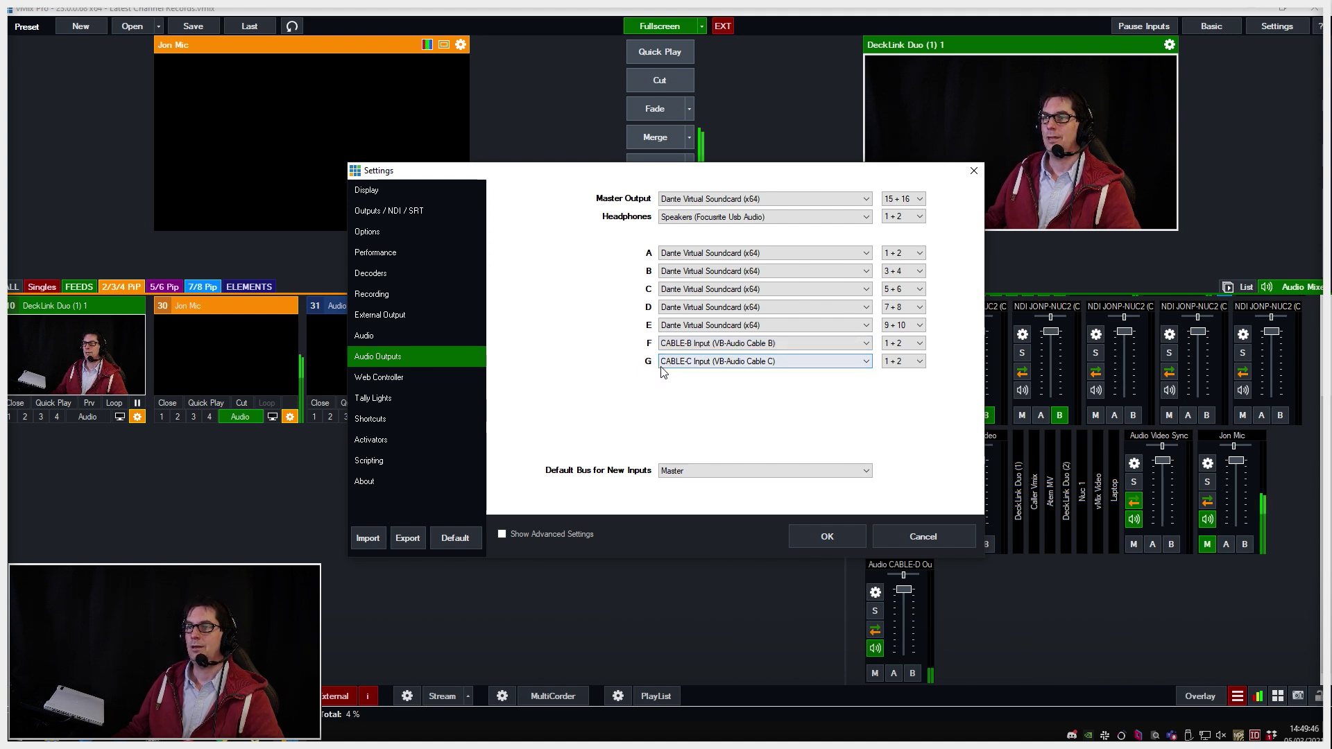
{"action": "left_click", "coordinate": [921, 533]}
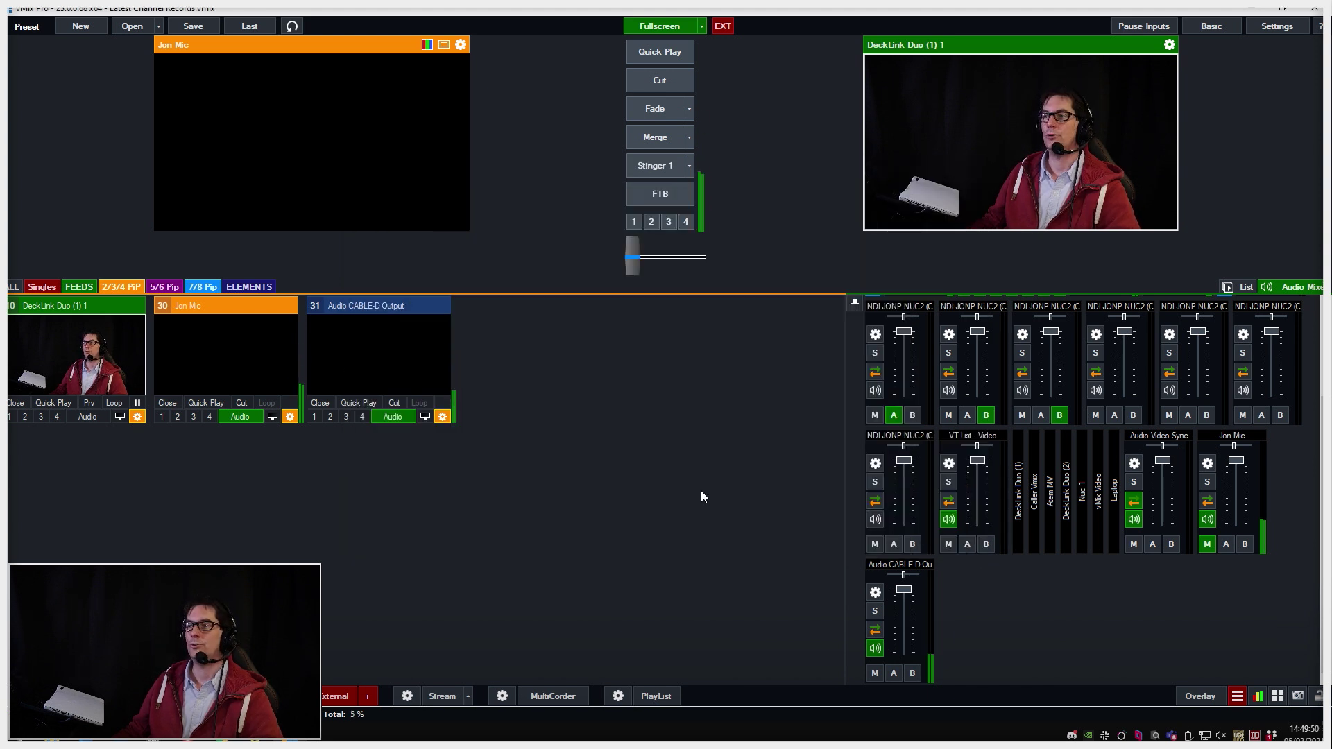